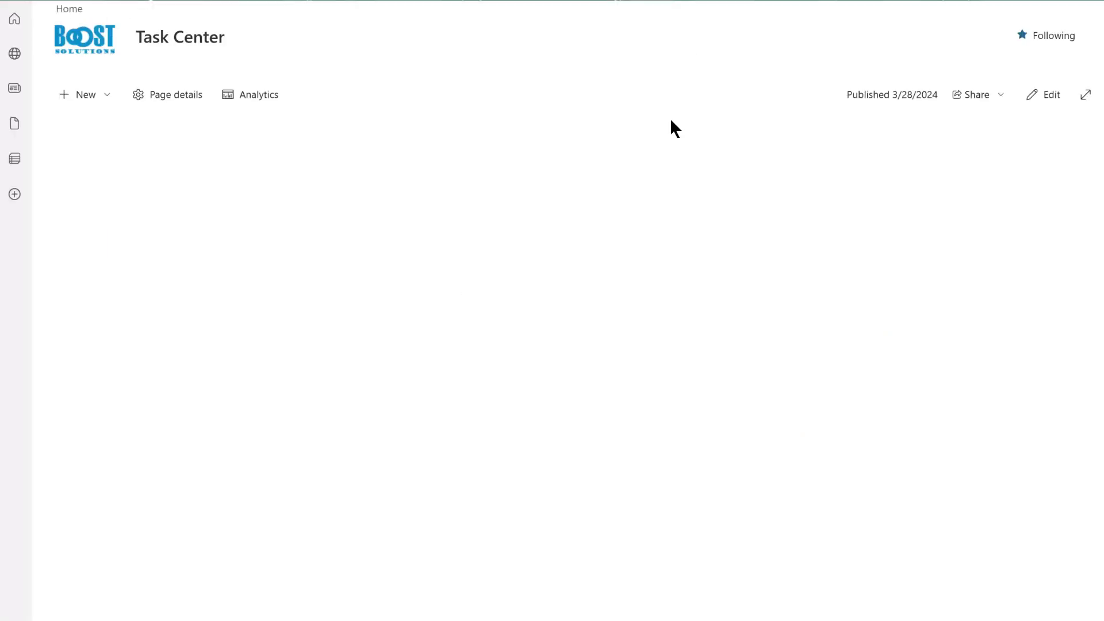
- Put the Task Center page into edit mode and insert the List Collection web part
{"action": "left_click", "coordinate": [1044, 97]}
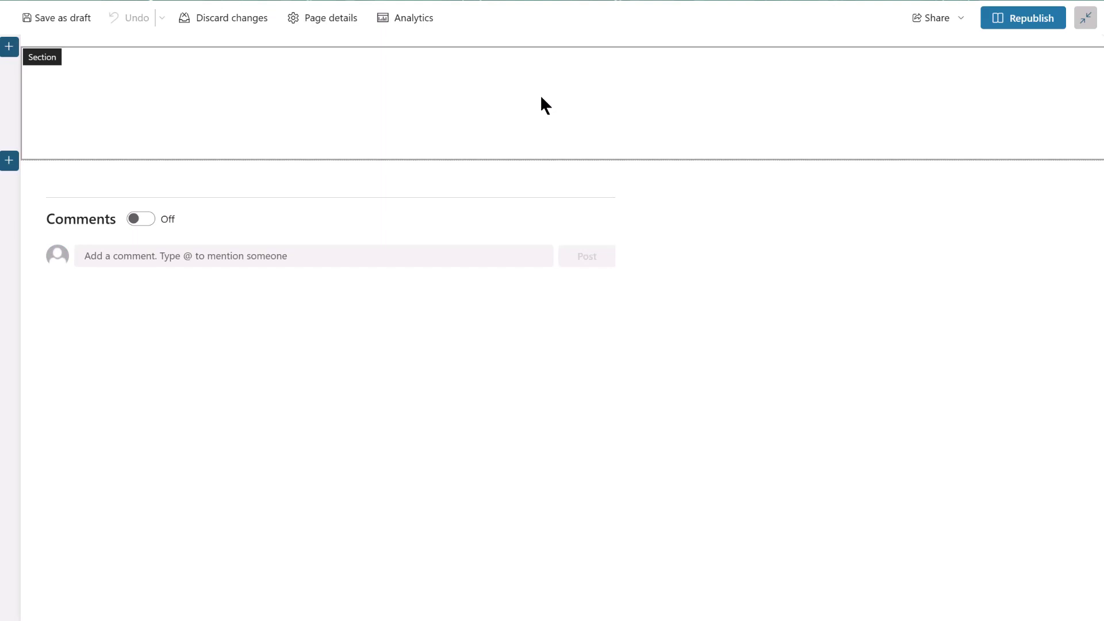
{"action": "mouse_move", "coordinate": [472, 57]}
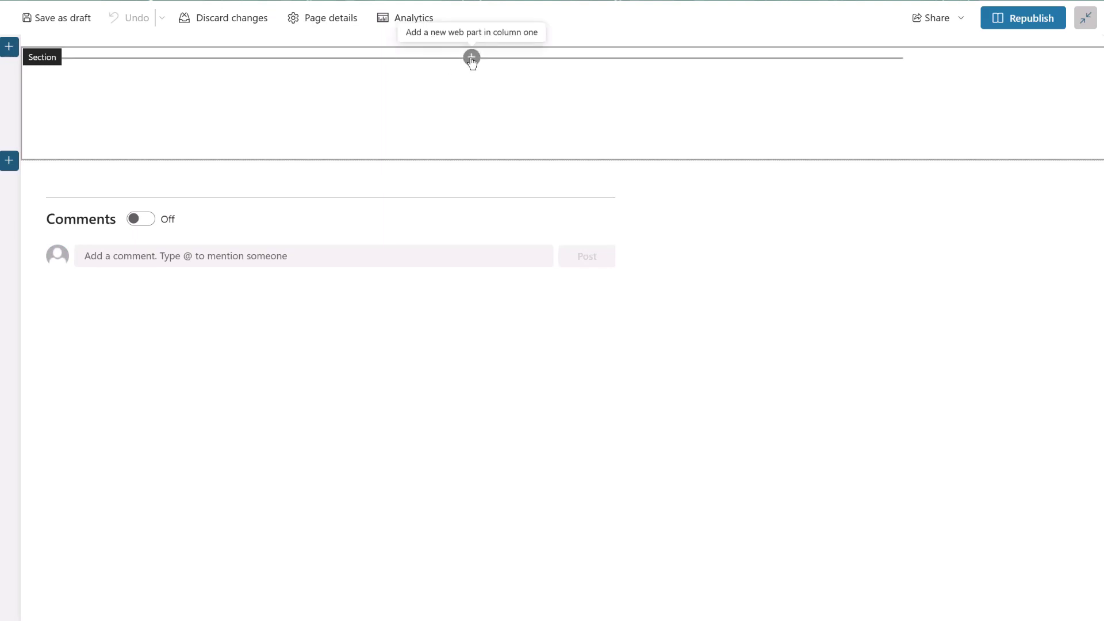
{"action": "left_click", "coordinate": [471, 58]}
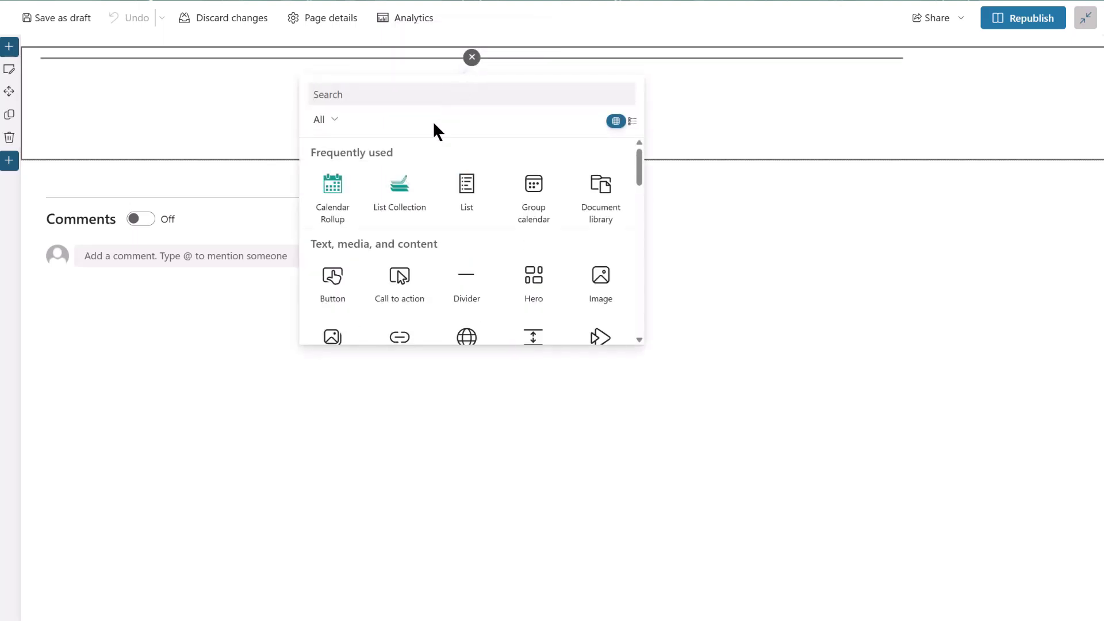
{"action": "left_click", "coordinate": [399, 194]}
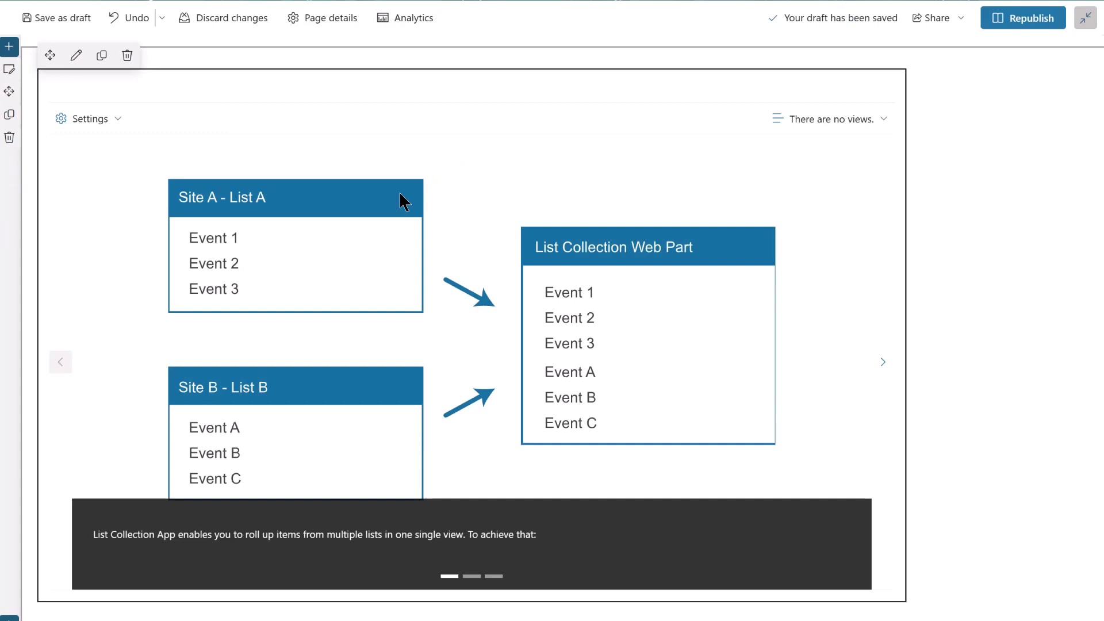
- Republish the Task Center page with the List Collection web part
{"action": "left_click", "coordinate": [1013, 21]}
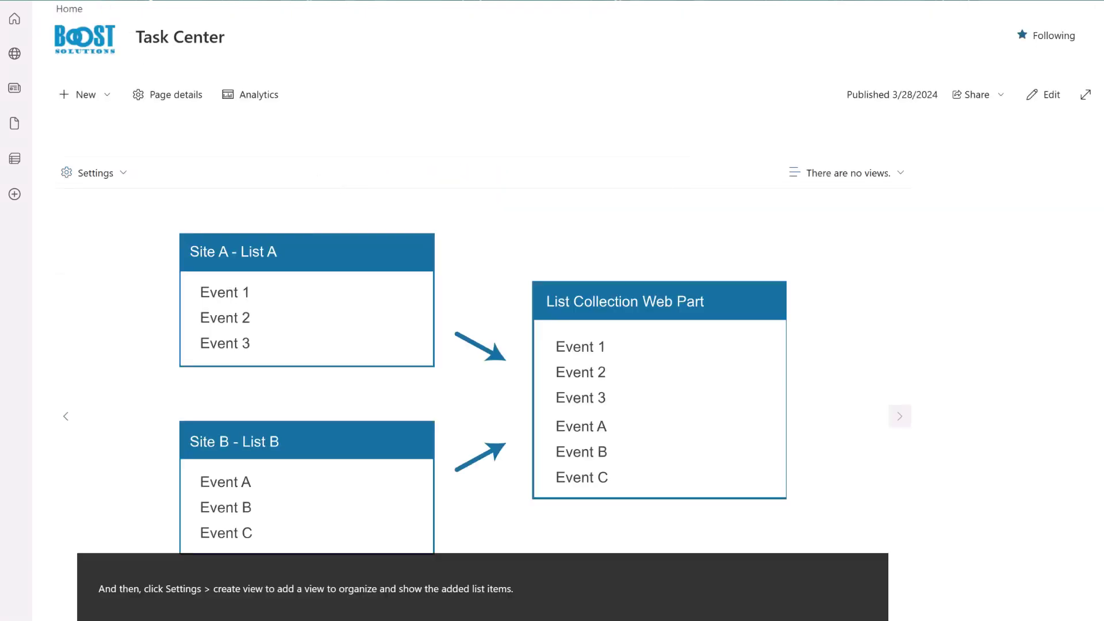
- Add PA Team Events from PA Team Site as a collection part and confirm its column mapping
{"action": "left_click", "coordinate": [124, 174]}
{"action": "left_click", "coordinate": [117, 200]}
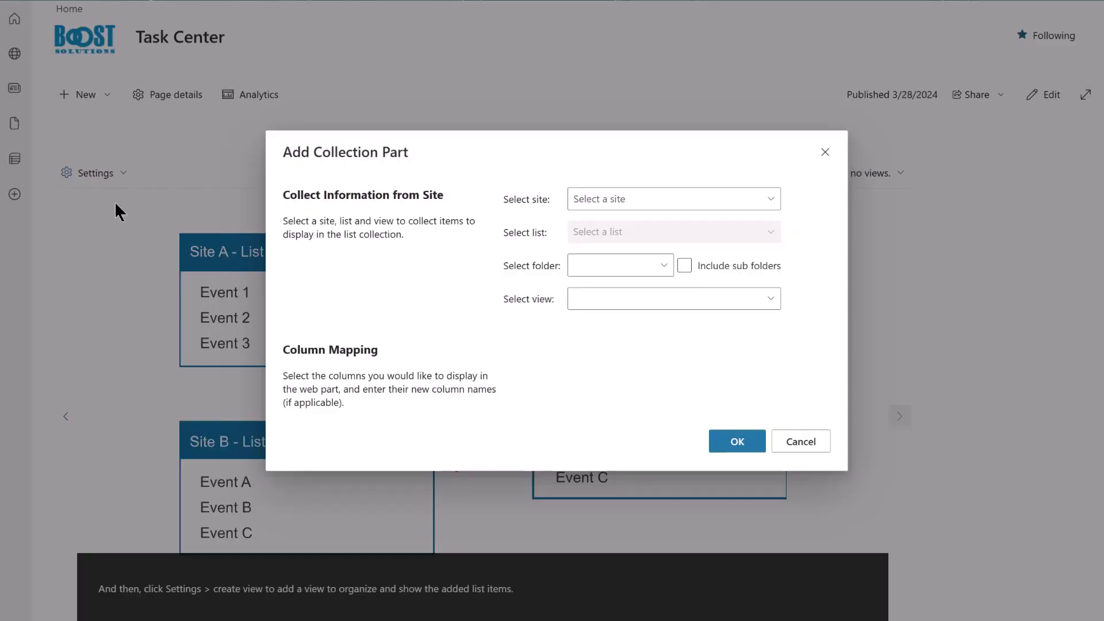
{"action": "left_click", "coordinate": [656, 204]}
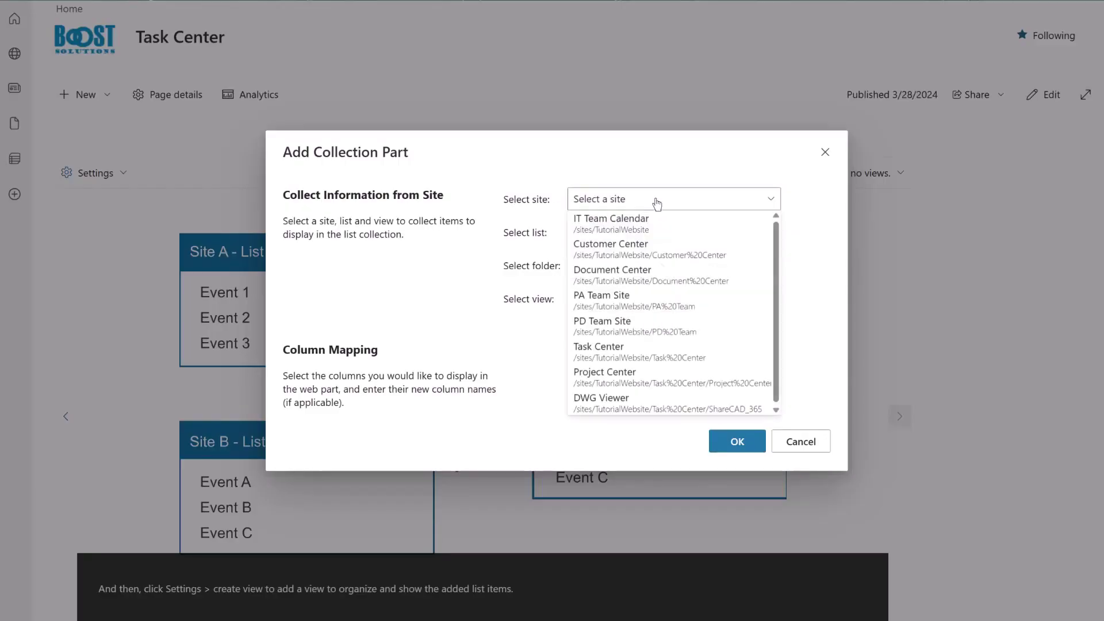
{"action": "left_click", "coordinate": [656, 304]}
{"action": "left_click", "coordinate": [661, 239]}
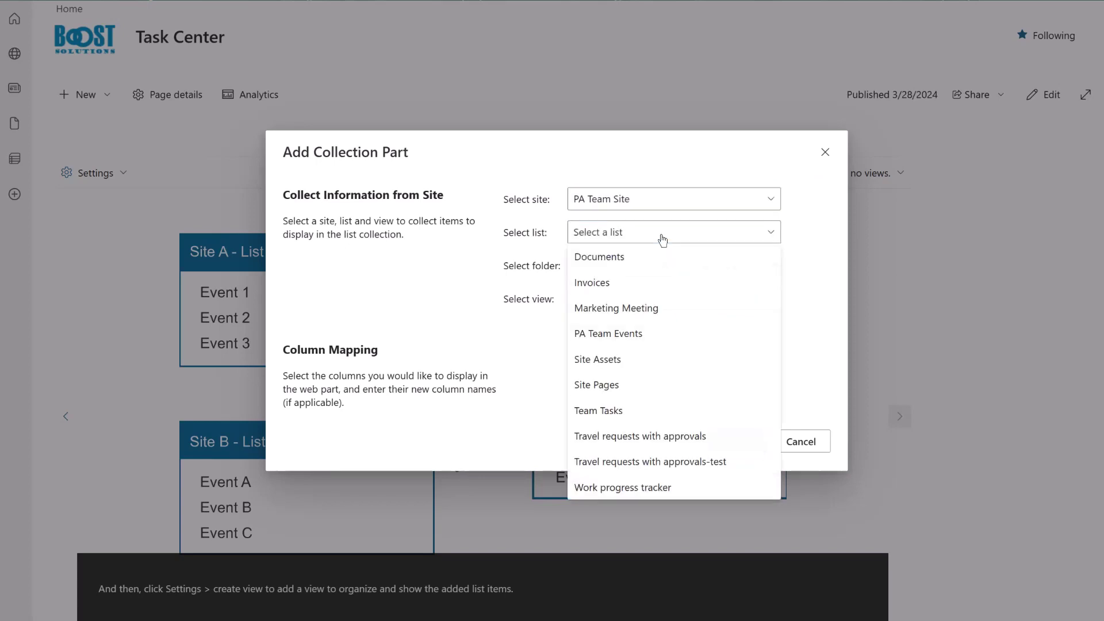
{"action": "left_click", "coordinate": [651, 338]}
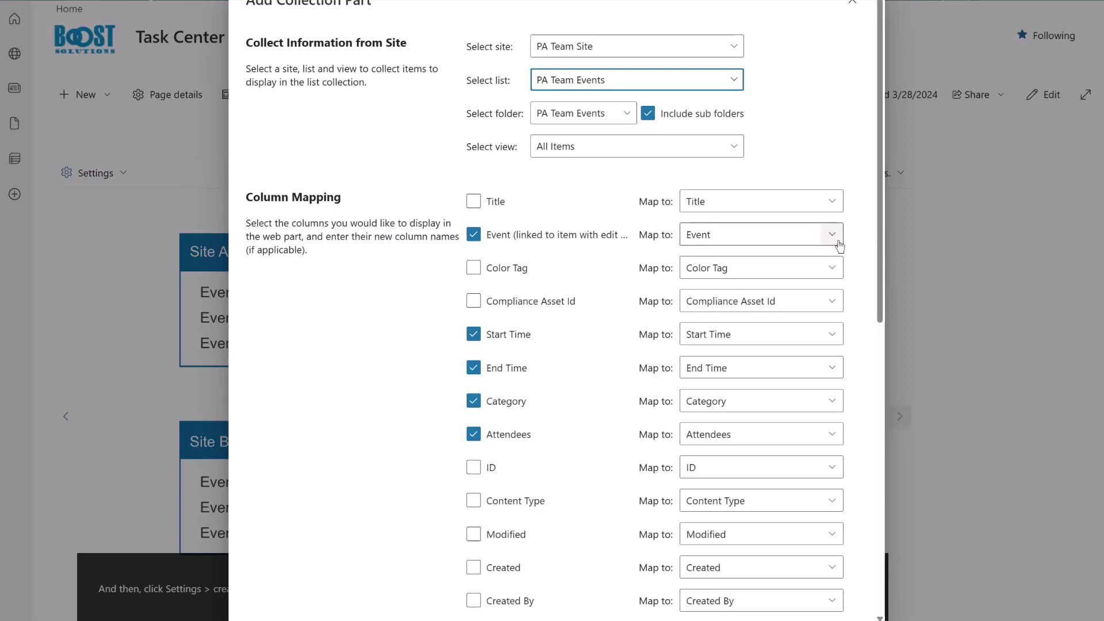
{"action": "scroll", "coordinate": [848, 238], "scroll_direction": "down", "scroll_amount": 1}
{"action": "scroll", "coordinate": [848, 239], "scroll_direction": "down", "scroll_amount": 5}
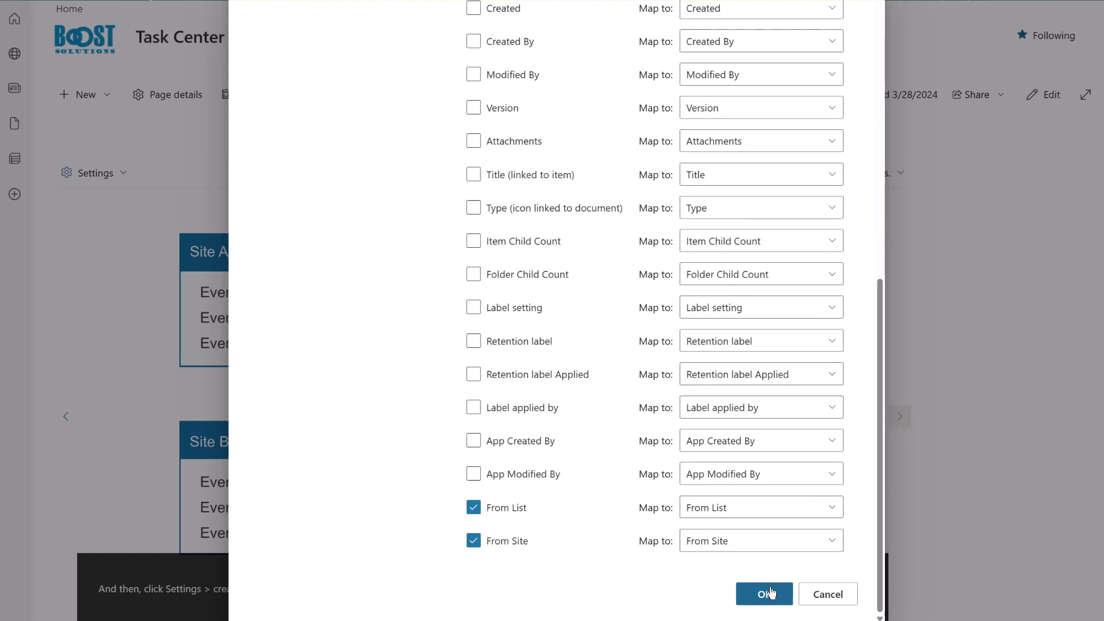
{"action": "left_click", "coordinate": [769, 594]}
{"action": "left_click", "coordinate": [769, 594]}
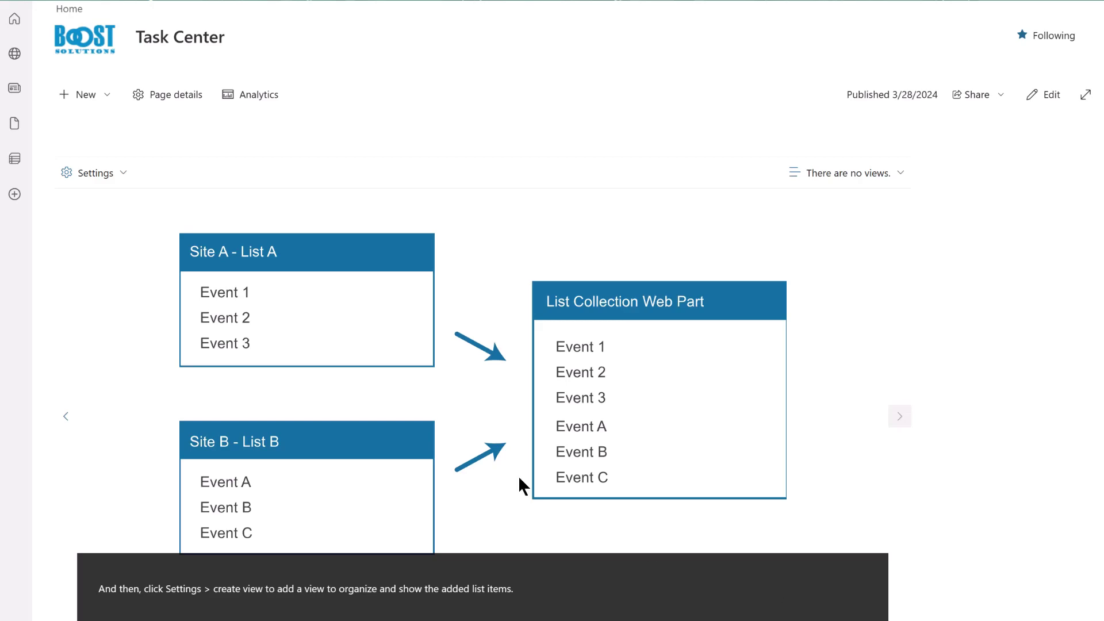
- Add PD Team Events from PD Team Site as another collection part and confirm its mapping
{"action": "left_click", "coordinate": [123, 173]}
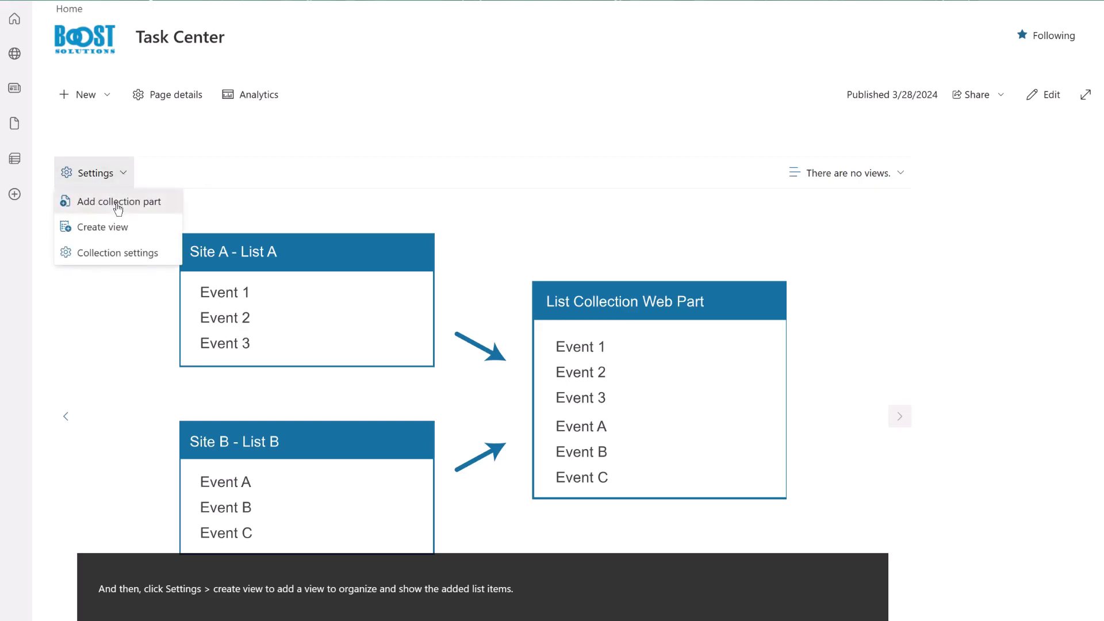
{"action": "left_click", "coordinate": [117, 202]}
{"action": "left_click", "coordinate": [648, 202]}
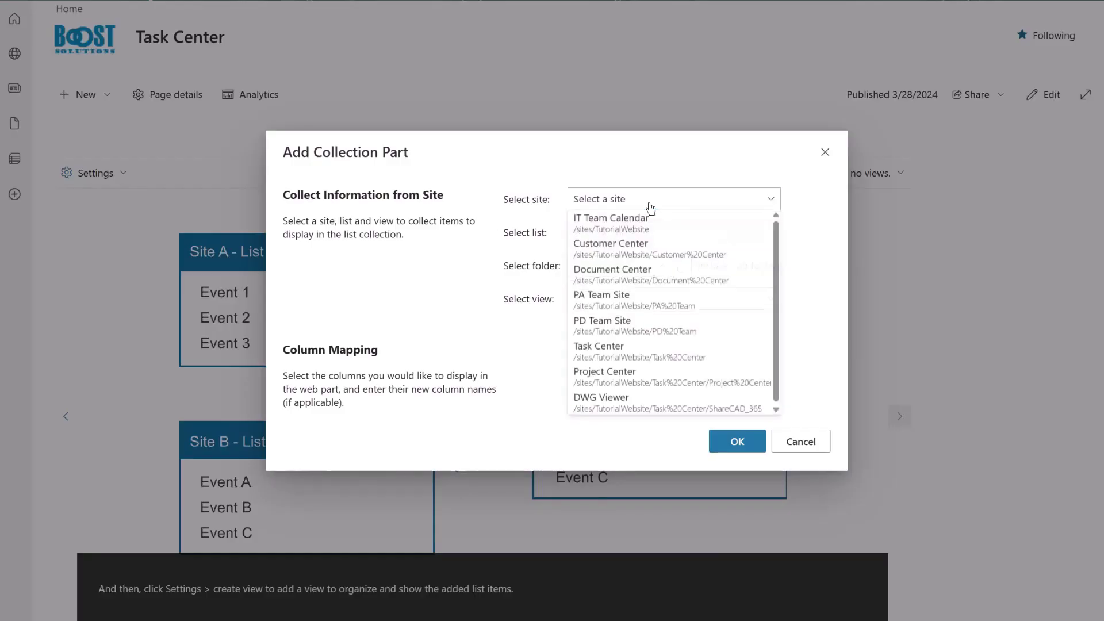
{"action": "left_click", "coordinate": [649, 320]}
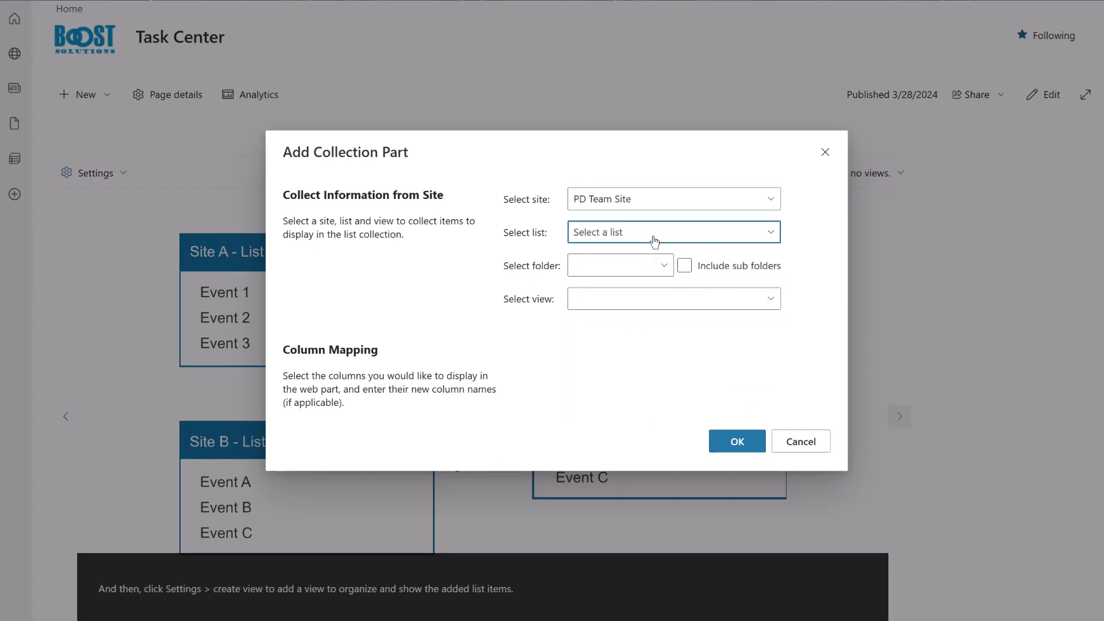
{"action": "left_click", "coordinate": [654, 234]}
{"action": "left_click", "coordinate": [640, 281]}
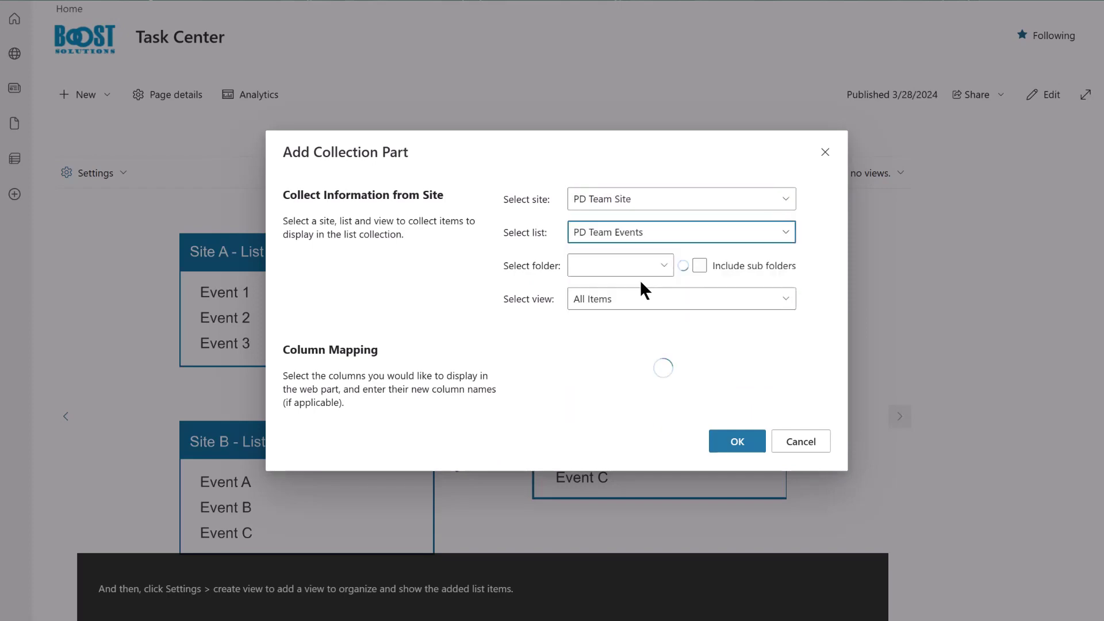
{"action": "scroll", "coordinate": [639, 280], "scroll_direction": "down", "scroll_amount": 5}
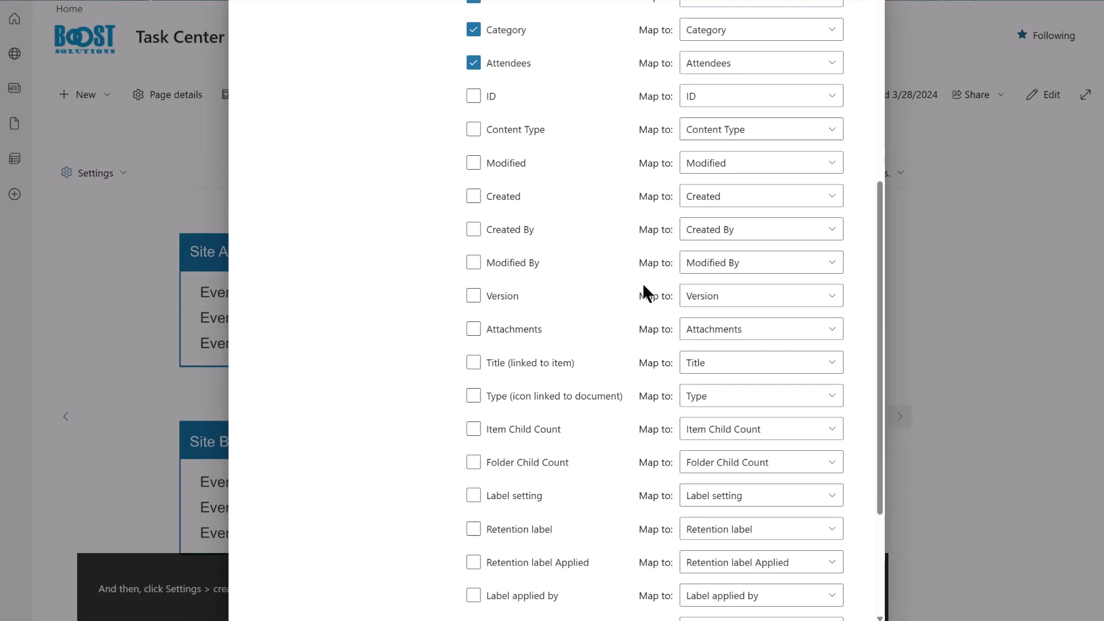
{"action": "scroll", "coordinate": [641, 290], "scroll_direction": "down", "scroll_amount": 3}
{"action": "left_click", "coordinate": [760, 597]}
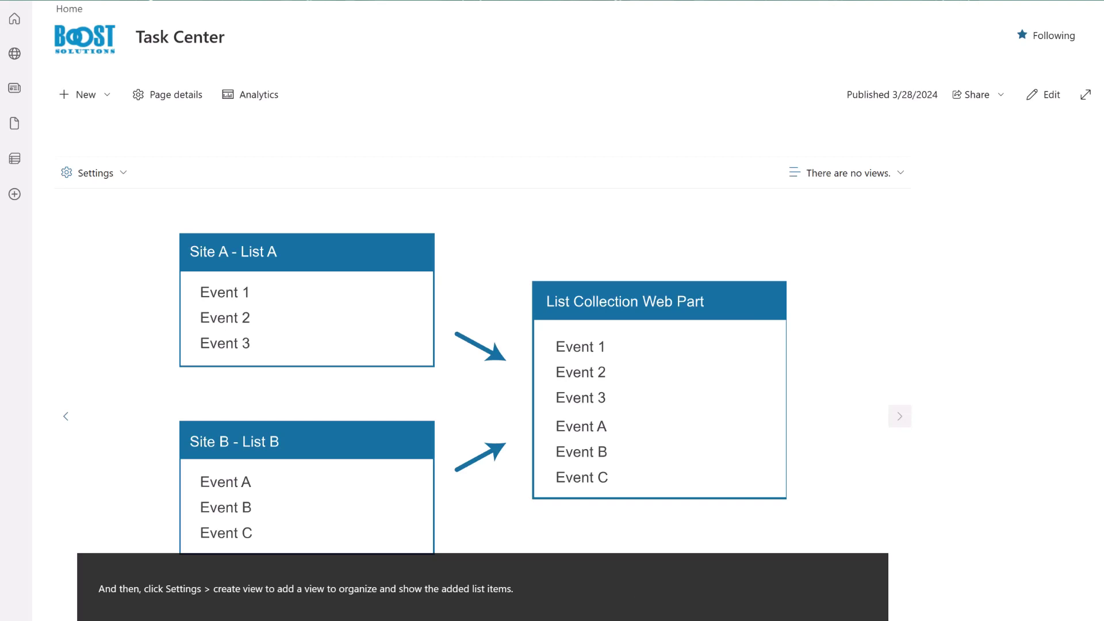
- Start a new default view that includes the PA and PD Team Events lists
{"action": "left_click", "coordinate": [119, 180]}
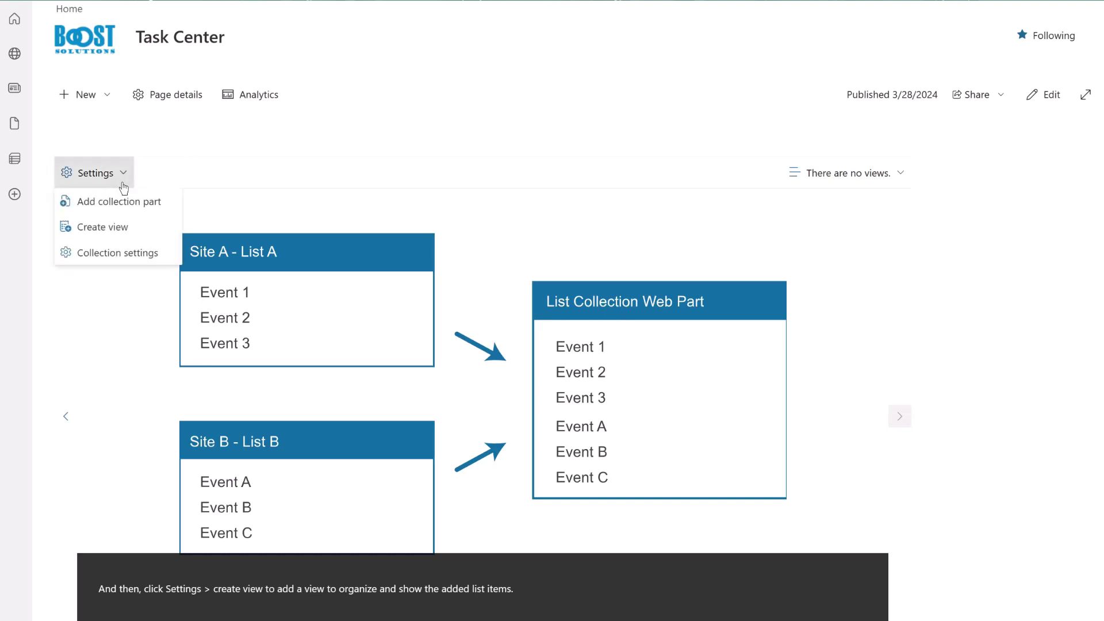
{"action": "left_click", "coordinate": [120, 229]}
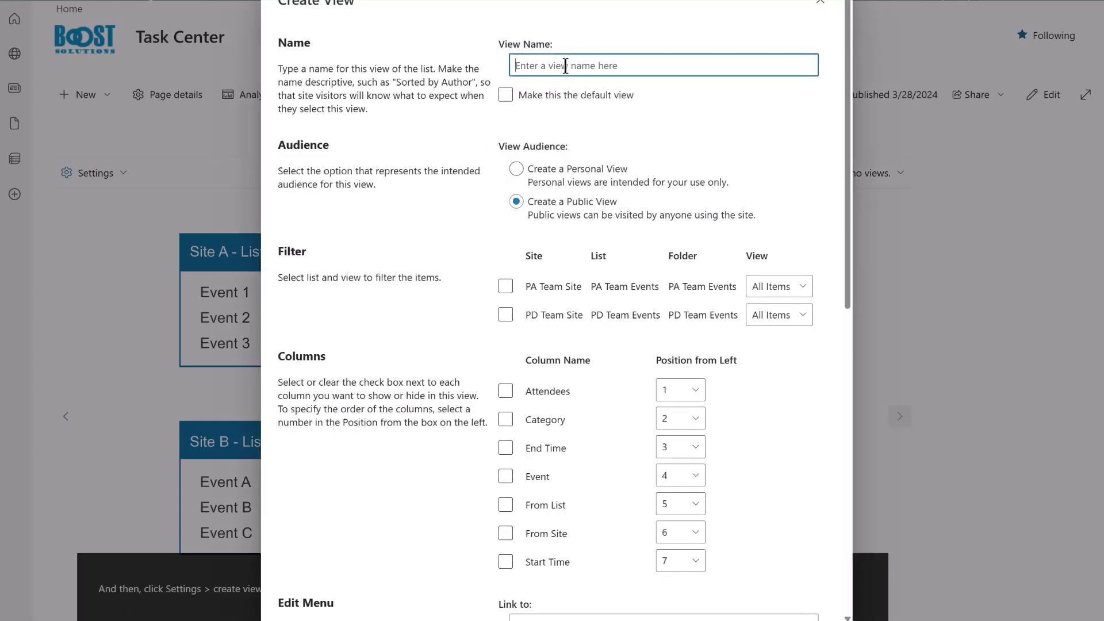
{"action": "type", "text": "All Events"}
{"action": "left_click", "coordinate": [506, 97]}
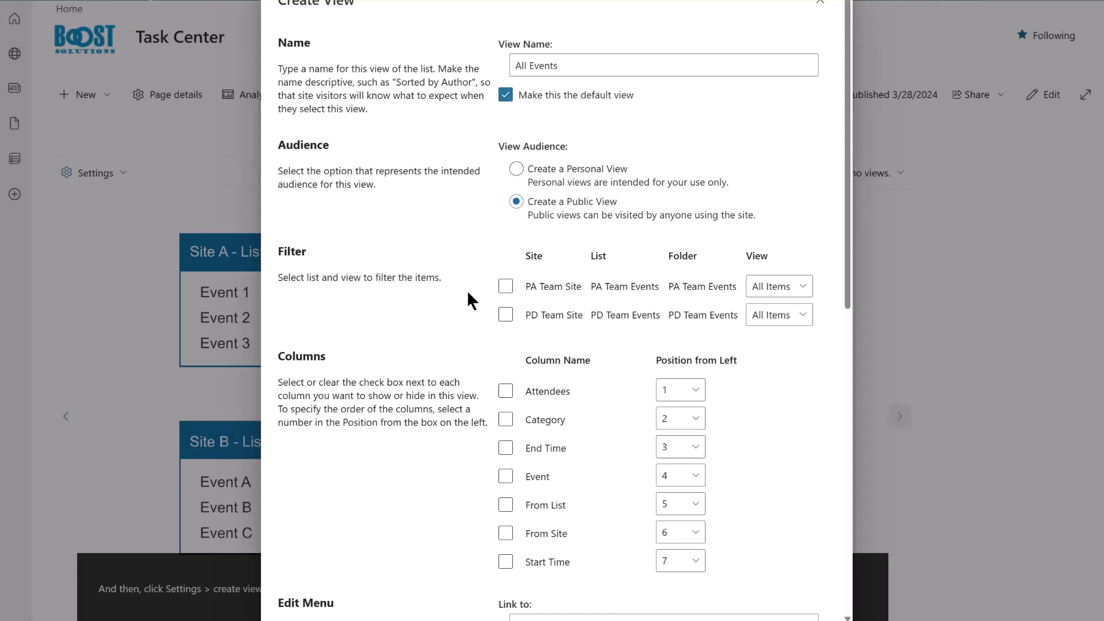
{"action": "left_click", "coordinate": [507, 287]}
{"action": "left_click", "coordinate": [506, 291]}
{"action": "left_click", "coordinate": [506, 319]}
{"action": "scroll", "coordinate": [496, 321], "scroll_direction": "down", "scroll_amount": 3}
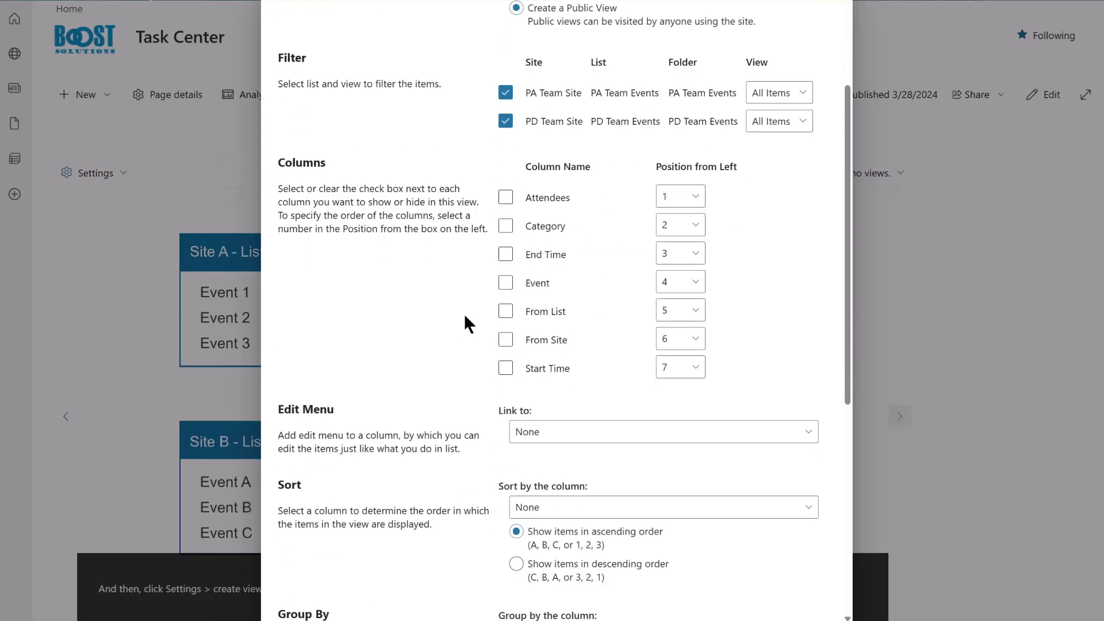
- Show the Attendees, Category, End Time, Event, From Site and Start Time columns
{"action": "left_click", "coordinate": [505, 198]}
{"action": "left_click", "coordinate": [506, 226]}
{"action": "left_click", "coordinate": [505, 255]}
{"action": "left_click", "coordinate": [506, 284]}
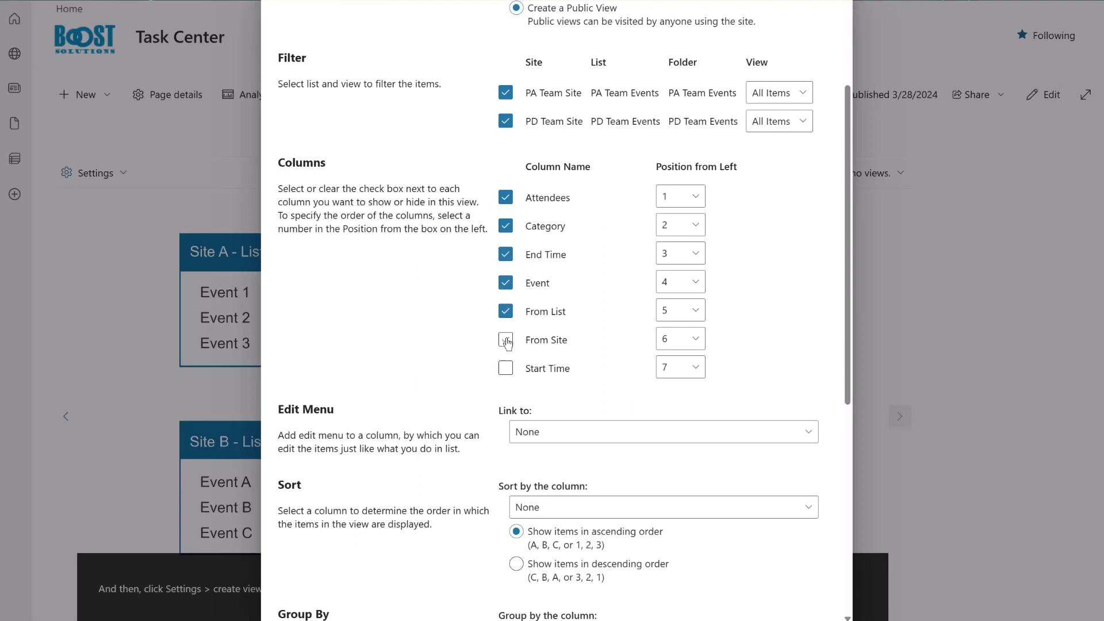
{"action": "left_click", "coordinate": [506, 339]}
{"action": "left_click", "coordinate": [505, 368]}
- Place Event as column 1 and Start Time as column 4
{"action": "left_click", "coordinate": [681, 283]}
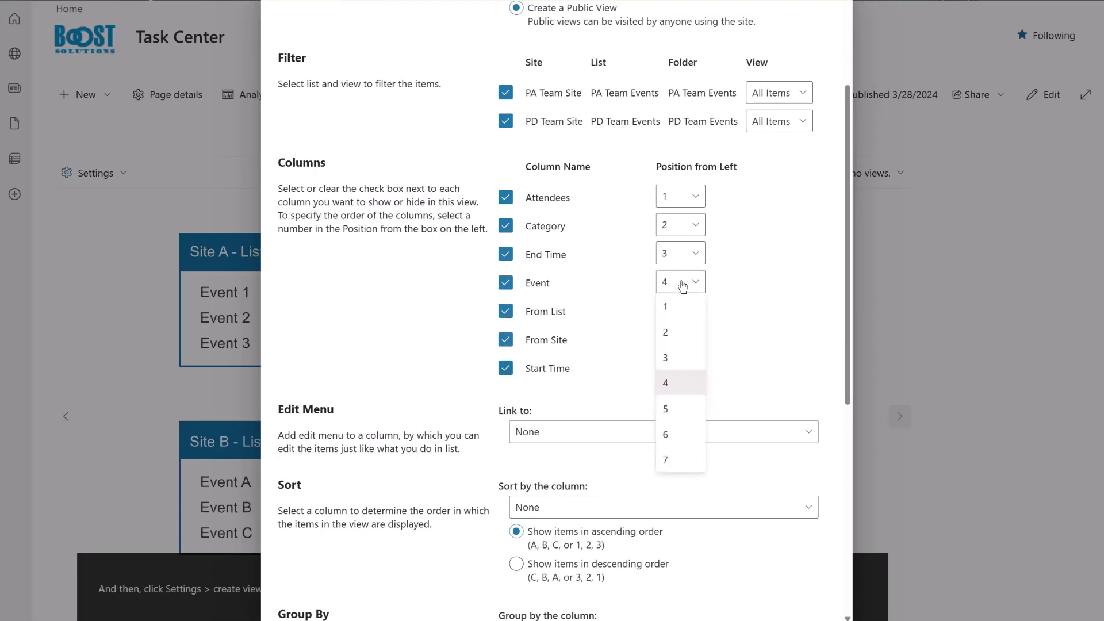
{"action": "left_click", "coordinate": [680, 307]}
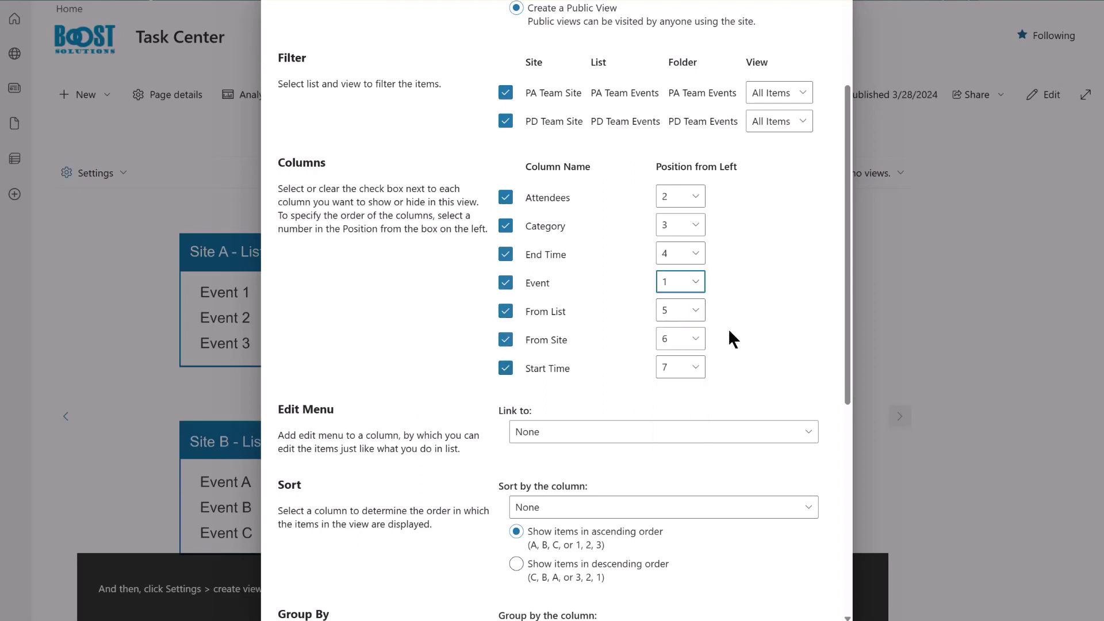
{"action": "left_click", "coordinate": [695, 367]}
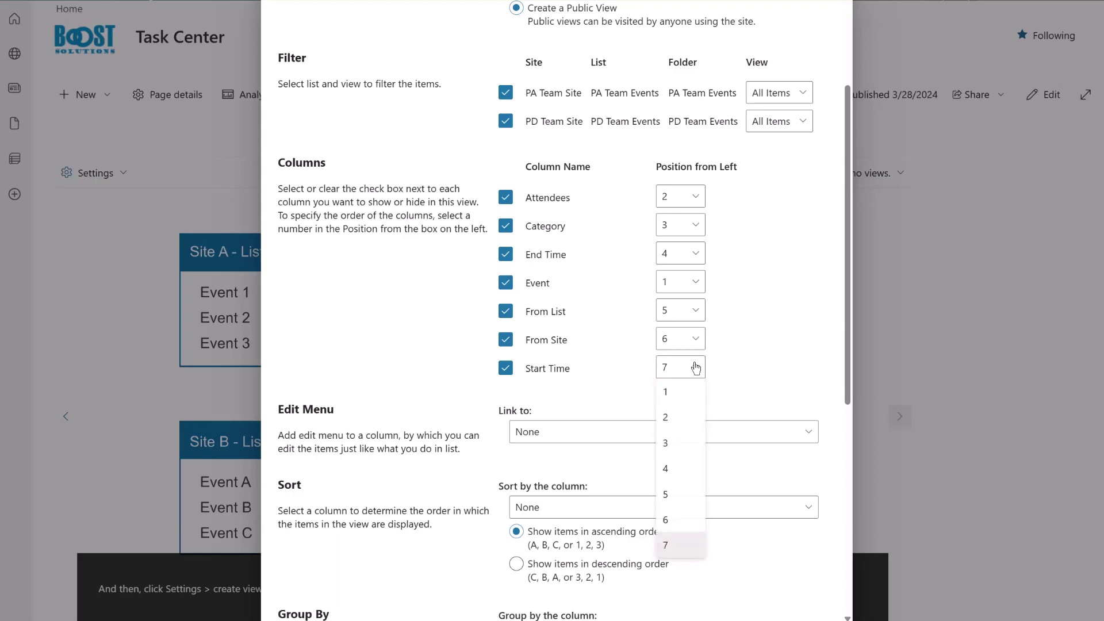
{"action": "left_click", "coordinate": [683, 469]}
{"action": "scroll", "coordinate": [765, 366], "scroll_direction": "down", "scroll_amount": 3}
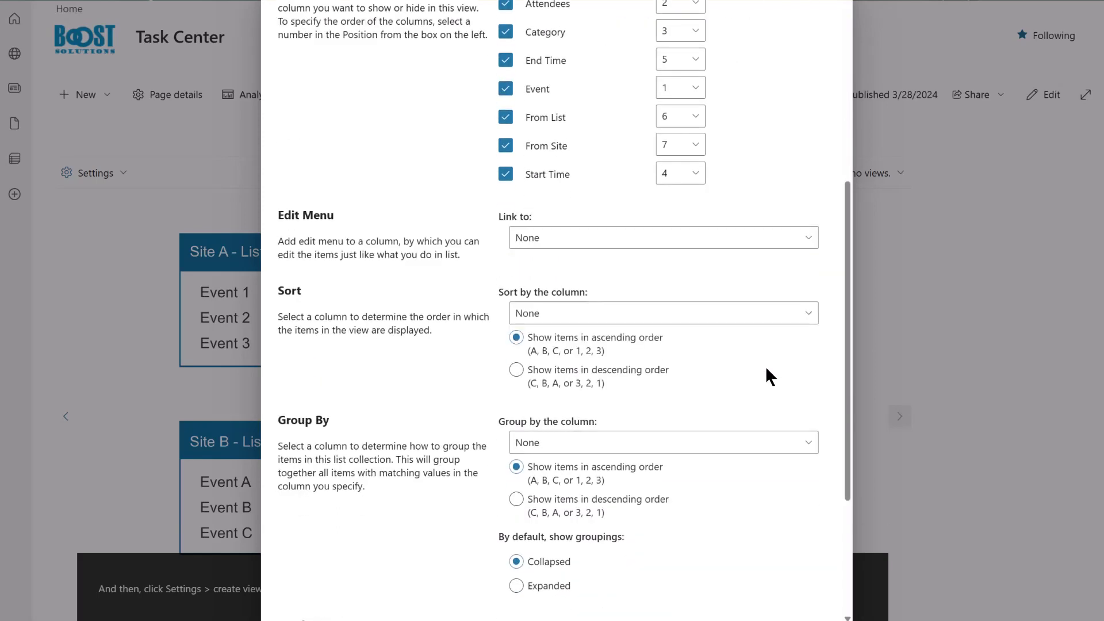
- Link the edit menu to the Event column and group items by Category, expanded
{"action": "left_click", "coordinate": [810, 238]}
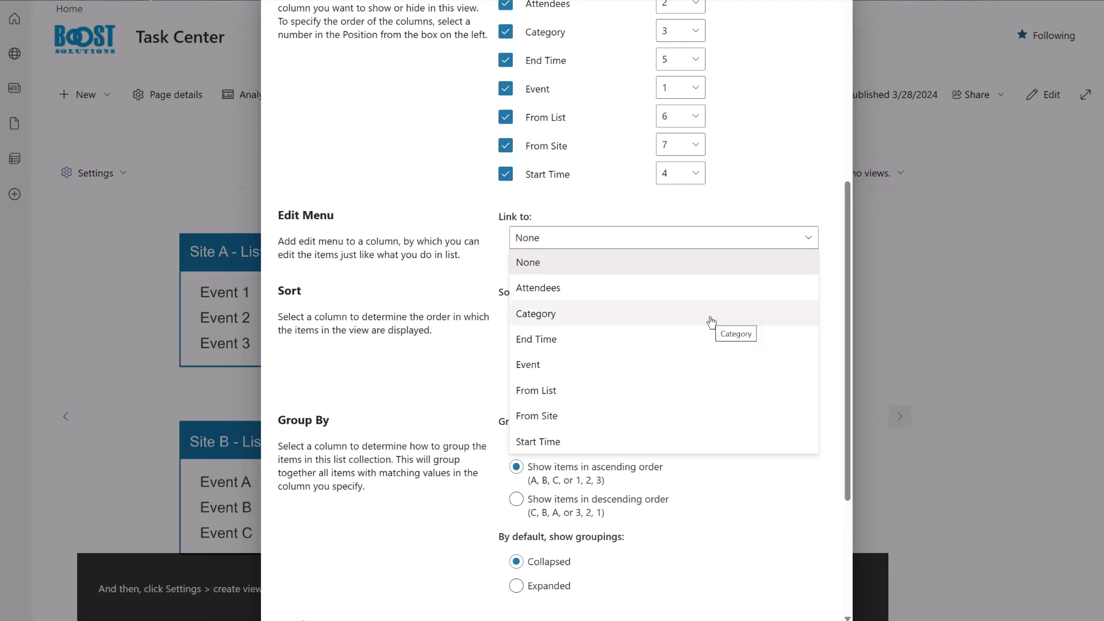
{"action": "left_click", "coordinate": [707, 369]}
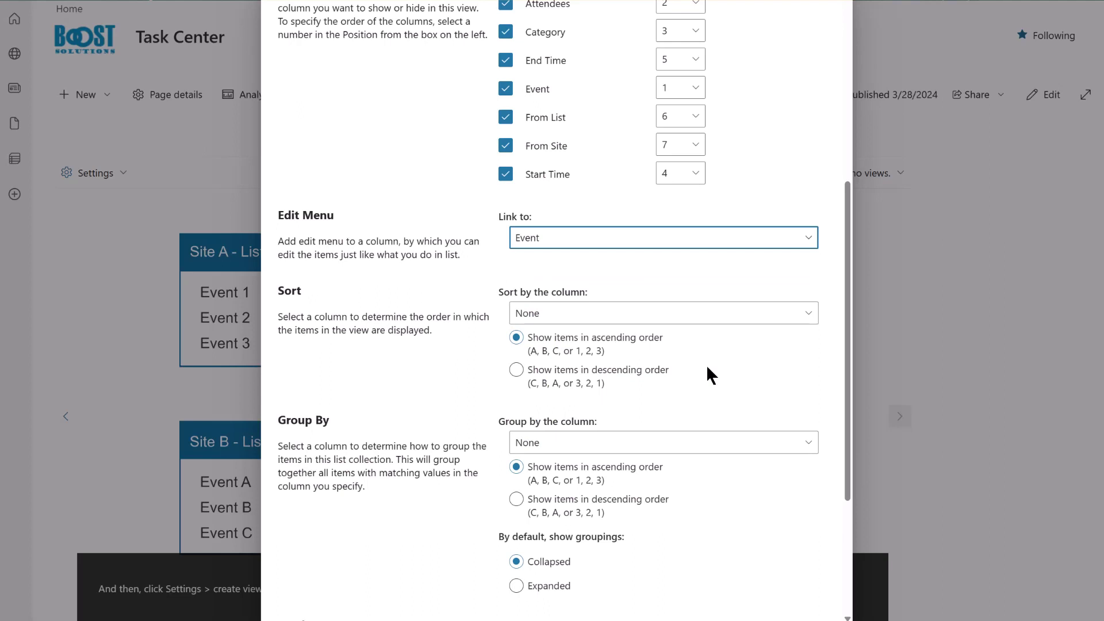
{"action": "scroll", "coordinate": [783, 487], "scroll_direction": "down", "scroll_amount": 3}
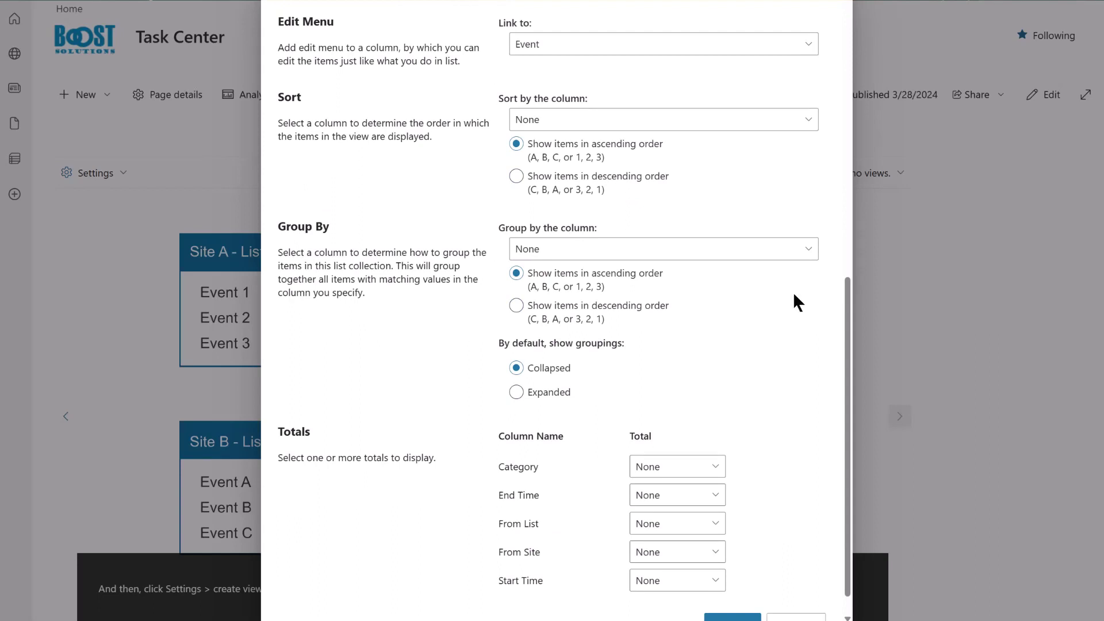
{"action": "left_click", "coordinate": [795, 250]}
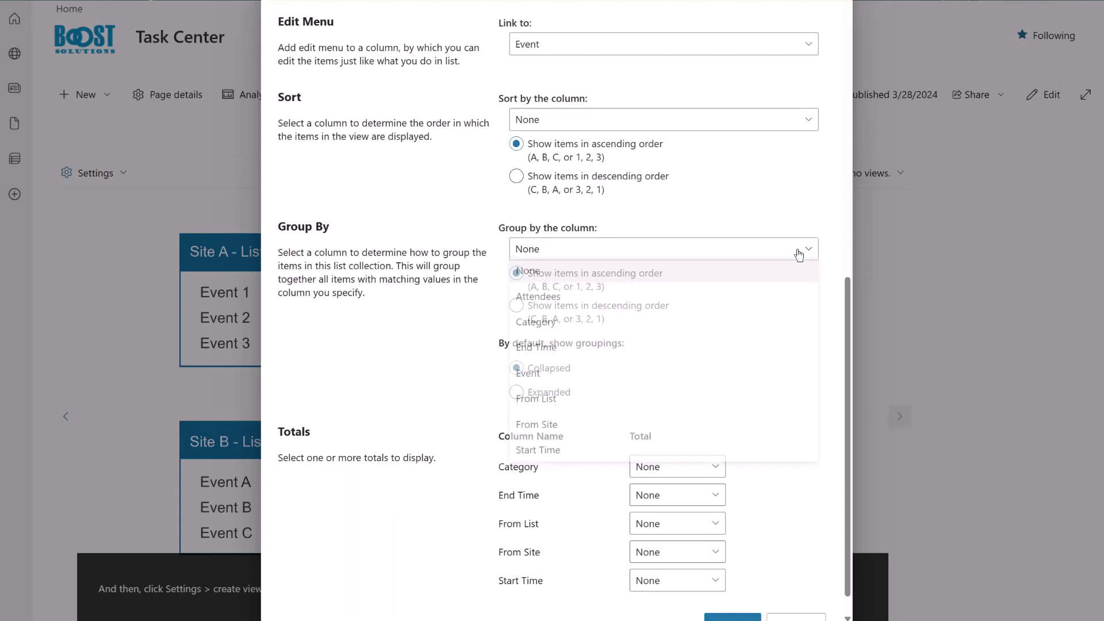
{"action": "left_click", "coordinate": [684, 326]}
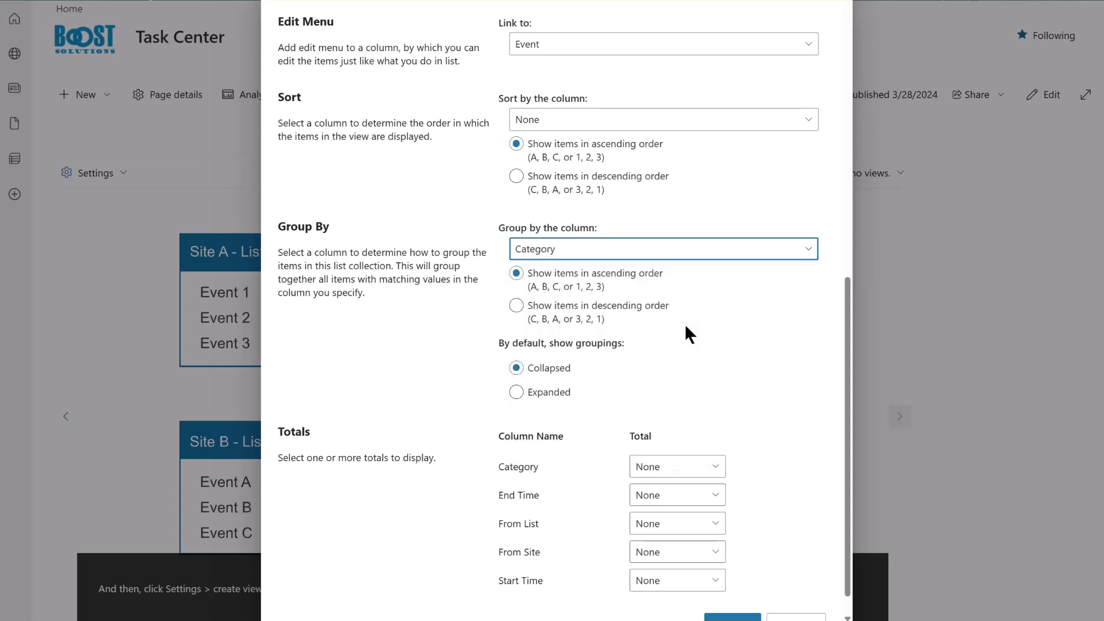
{"action": "left_click", "coordinate": [517, 392]}
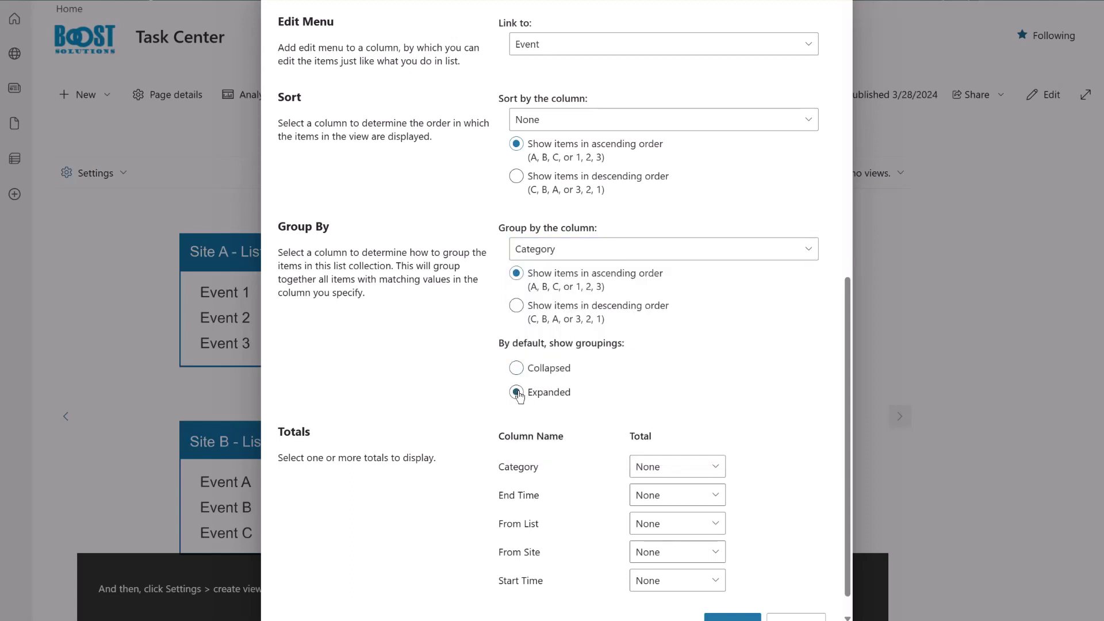
{"action": "scroll", "coordinate": [732, 398], "scroll_direction": "down", "scroll_amount": 1}
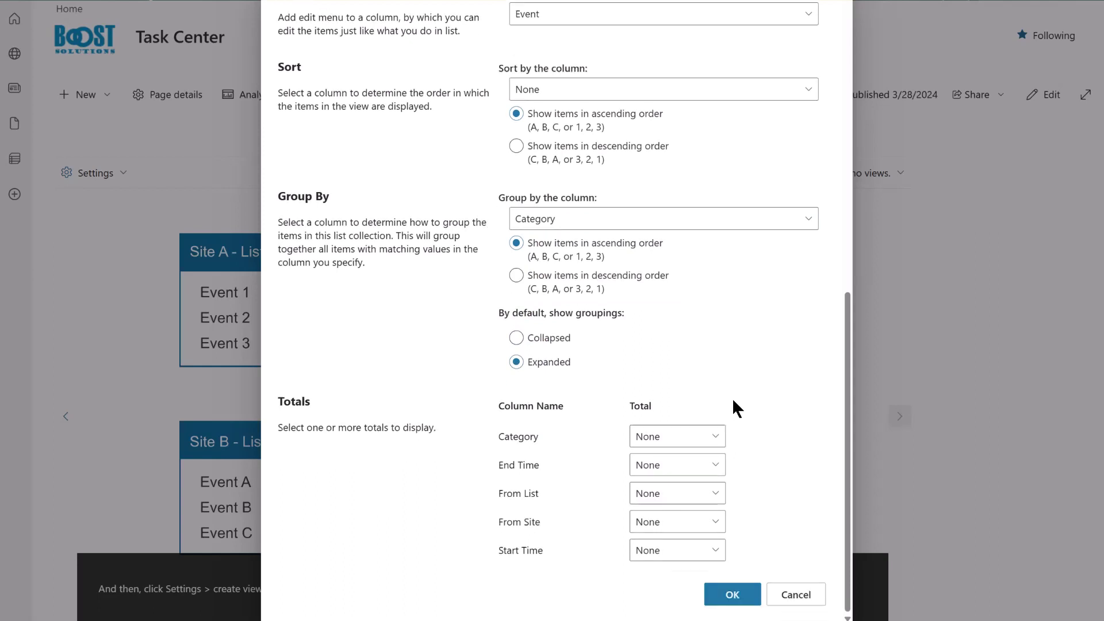
- Confirm the Create View dialog to save the All Events view
{"action": "left_click", "coordinate": [746, 595]}
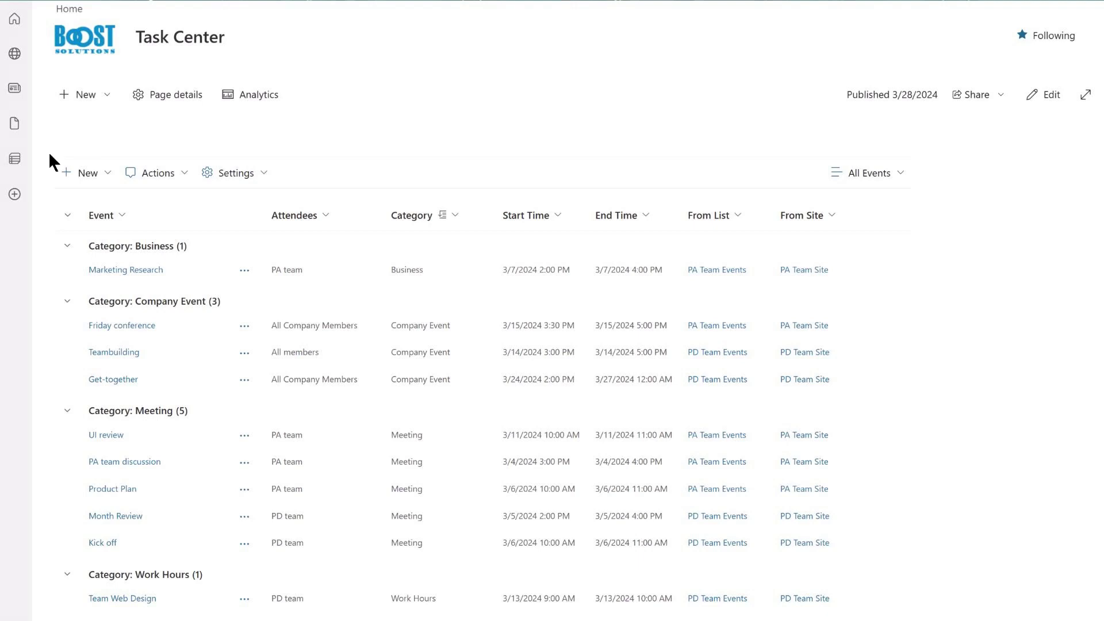
- Start a new PD Team Events item beginning 3/28/2024 at 10:30 AM
{"action": "left_click", "coordinate": [108, 173]}
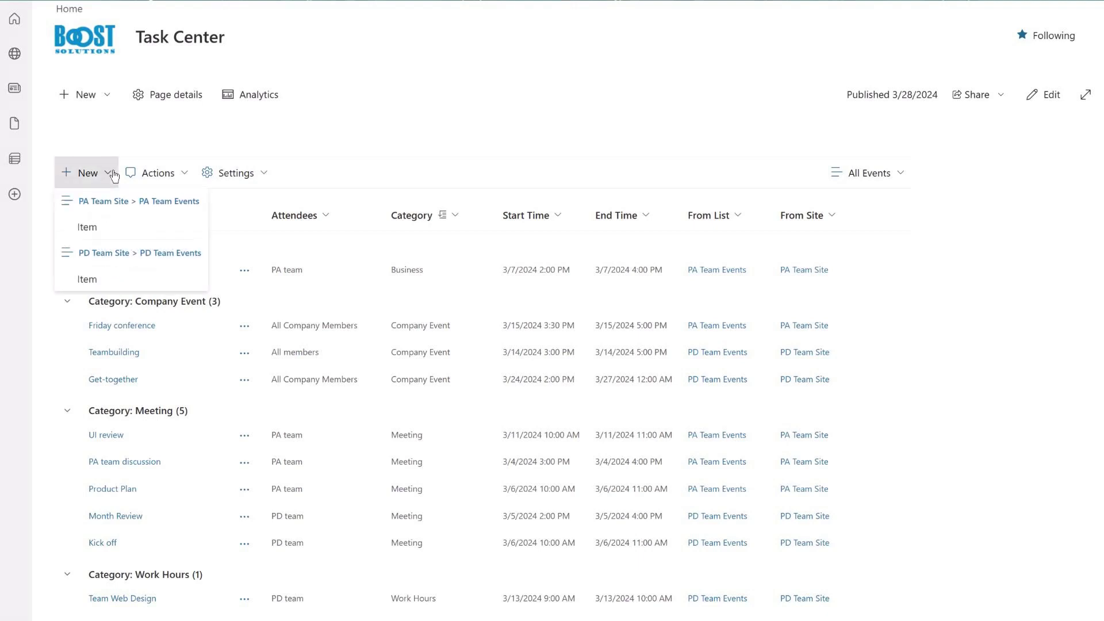
{"action": "left_click", "coordinate": [93, 277]}
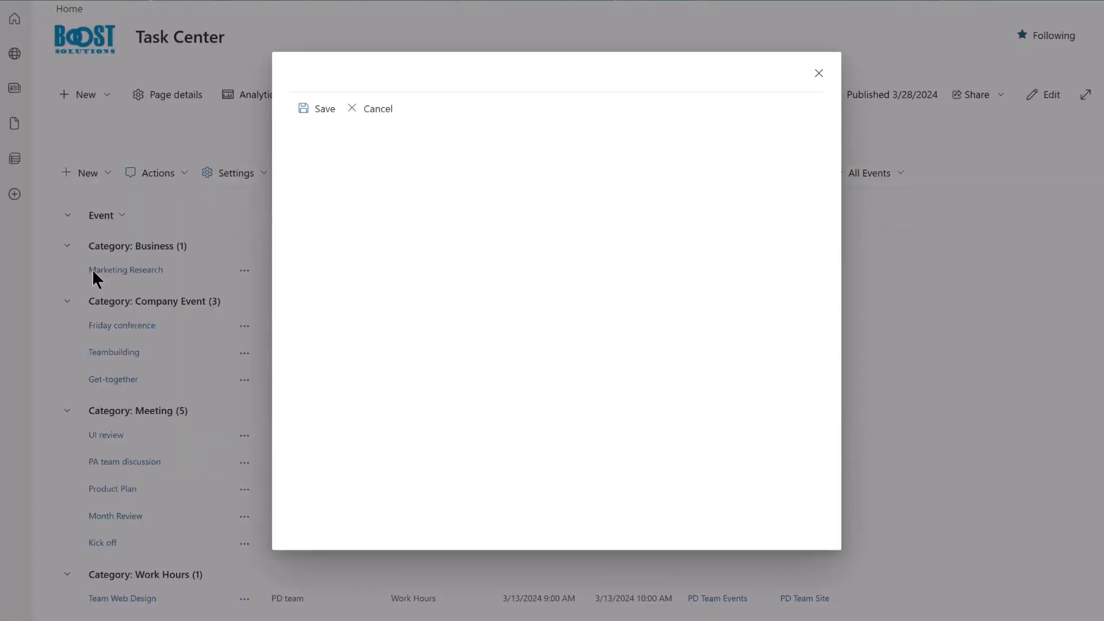
{"action": "type", "text": "SP Training Session"}
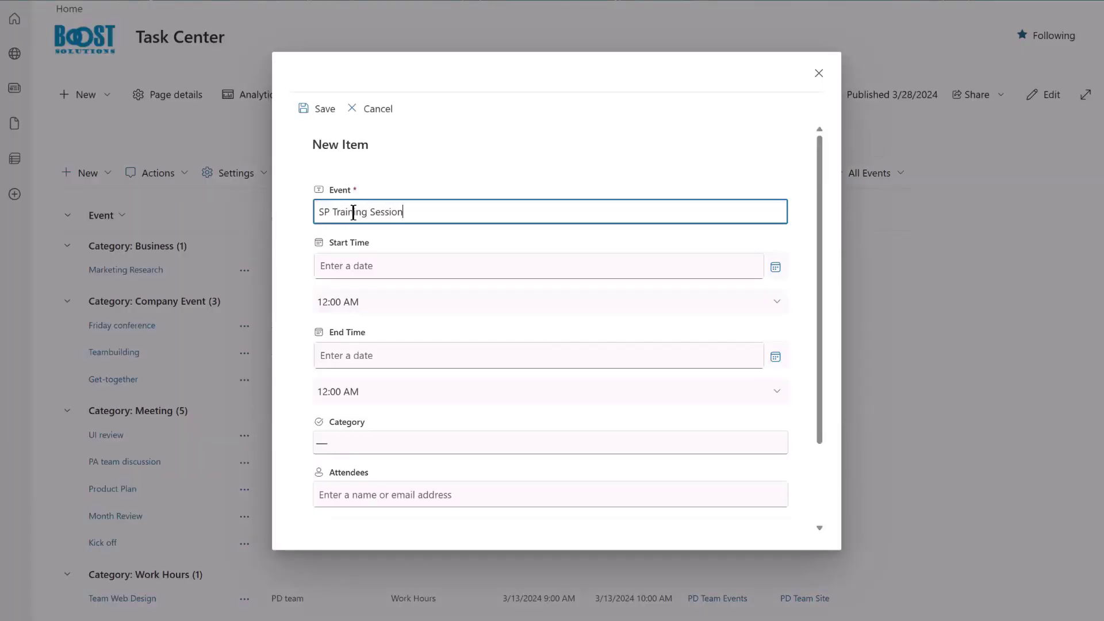
{"action": "left_click", "coordinate": [775, 275]}
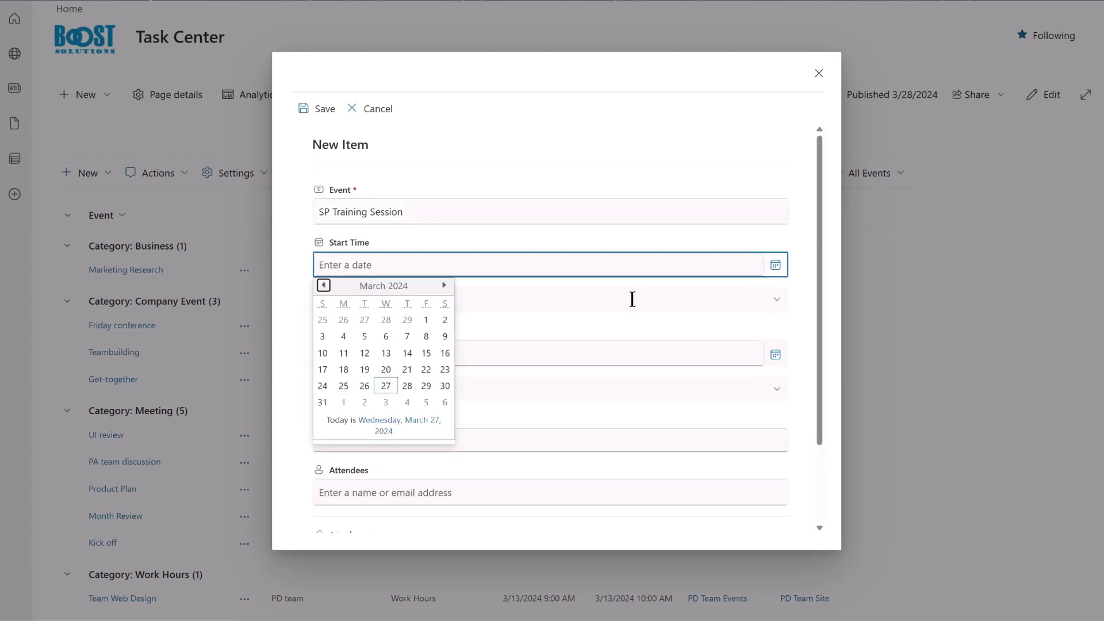
{"action": "left_click", "coordinate": [407, 388]}
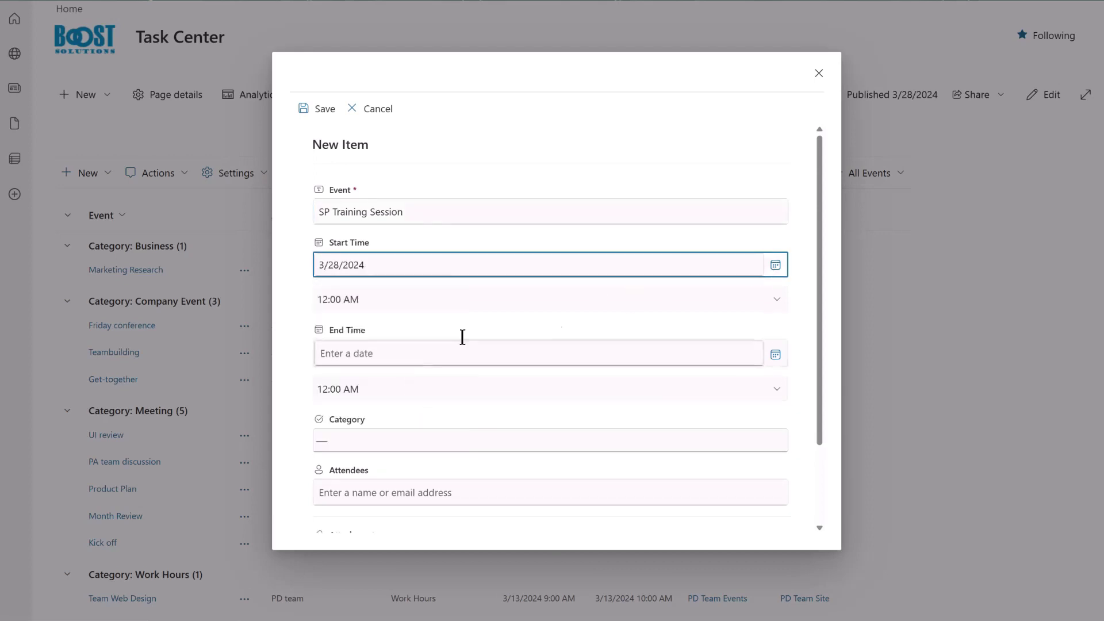
{"action": "left_click", "coordinate": [775, 302]}
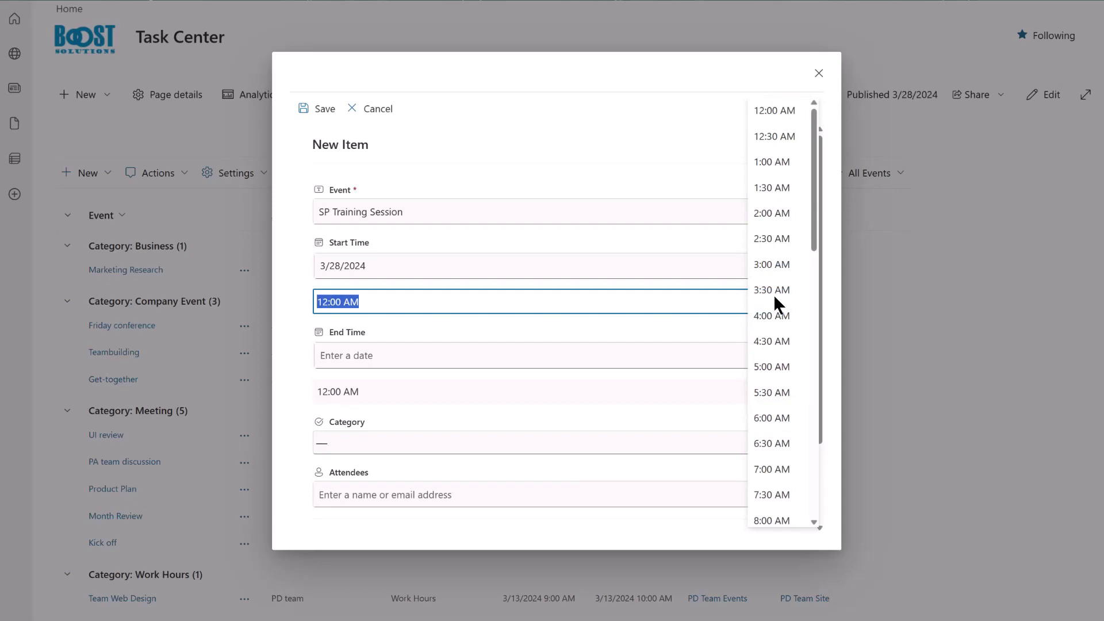
{"action": "scroll", "coordinate": [774, 295], "scroll_direction": "down", "scroll_amount": 1}
{"action": "scroll", "coordinate": [774, 302], "scroll_direction": "down", "scroll_amount": 2}
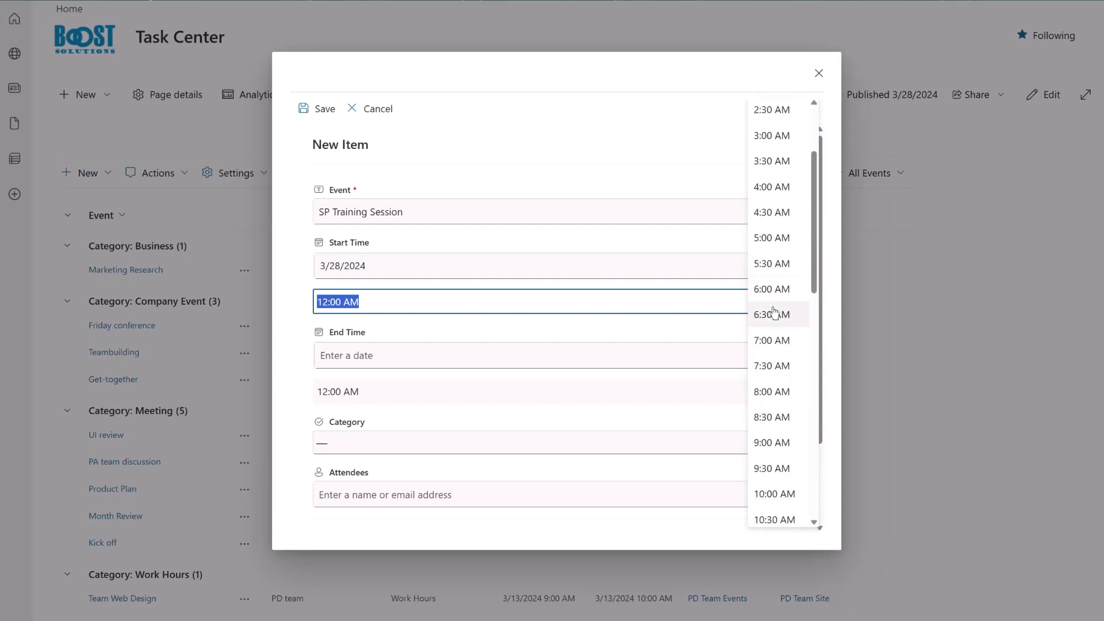
{"action": "scroll", "coordinate": [773, 312], "scroll_direction": "down", "scroll_amount": 2}
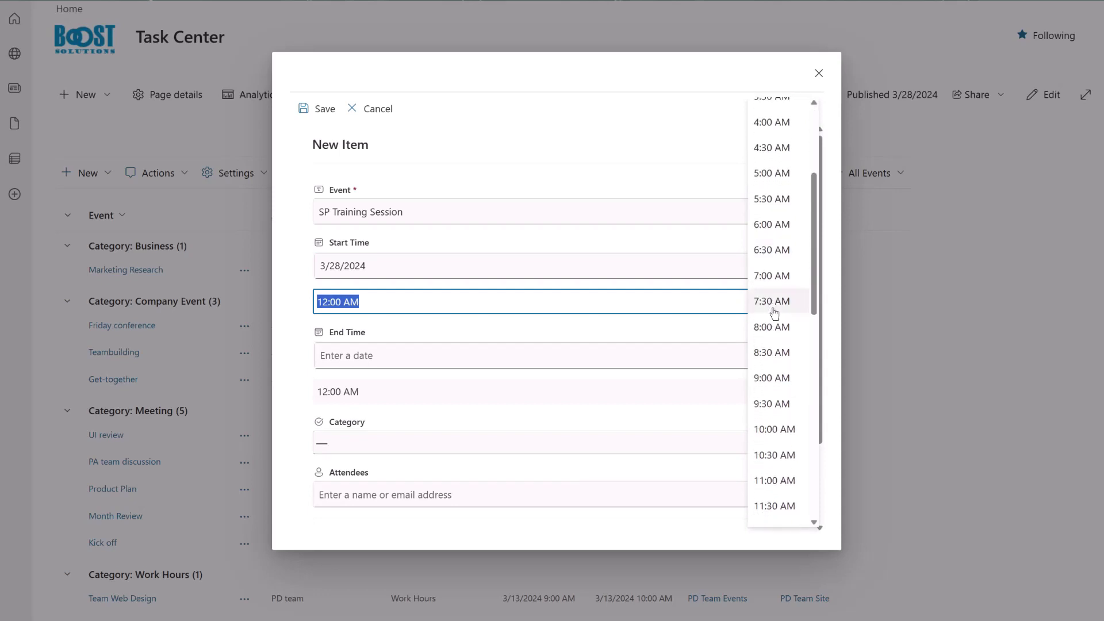
{"action": "left_click", "coordinate": [783, 469]}
- Set its end to 3/28/2024 11:30 AM, category Business, and attendee PD team
{"action": "left_click", "coordinate": [774, 354]}
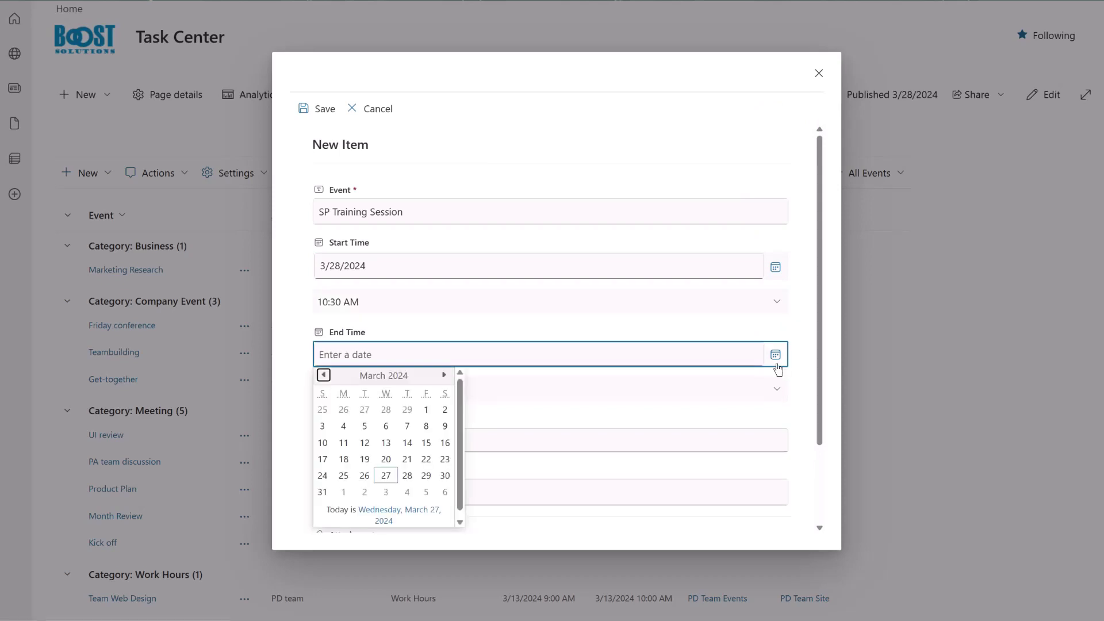
{"action": "left_click", "coordinate": [407, 475]}
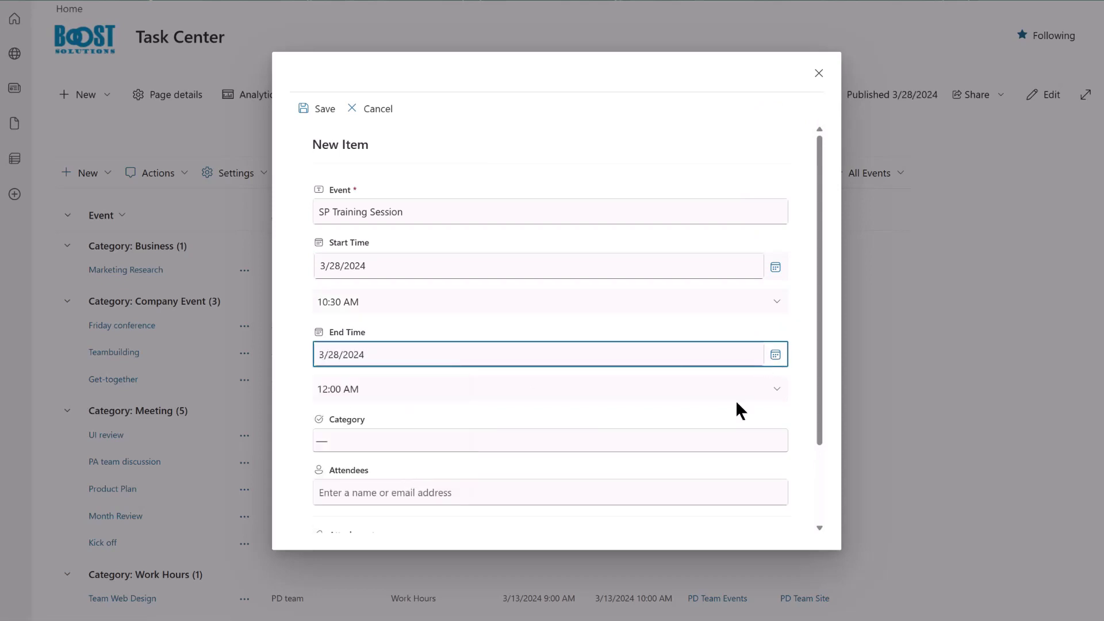
{"action": "left_click", "coordinate": [781, 389]}
{"action": "scroll", "coordinate": [782, 393], "scroll_direction": "down", "scroll_amount": 4}
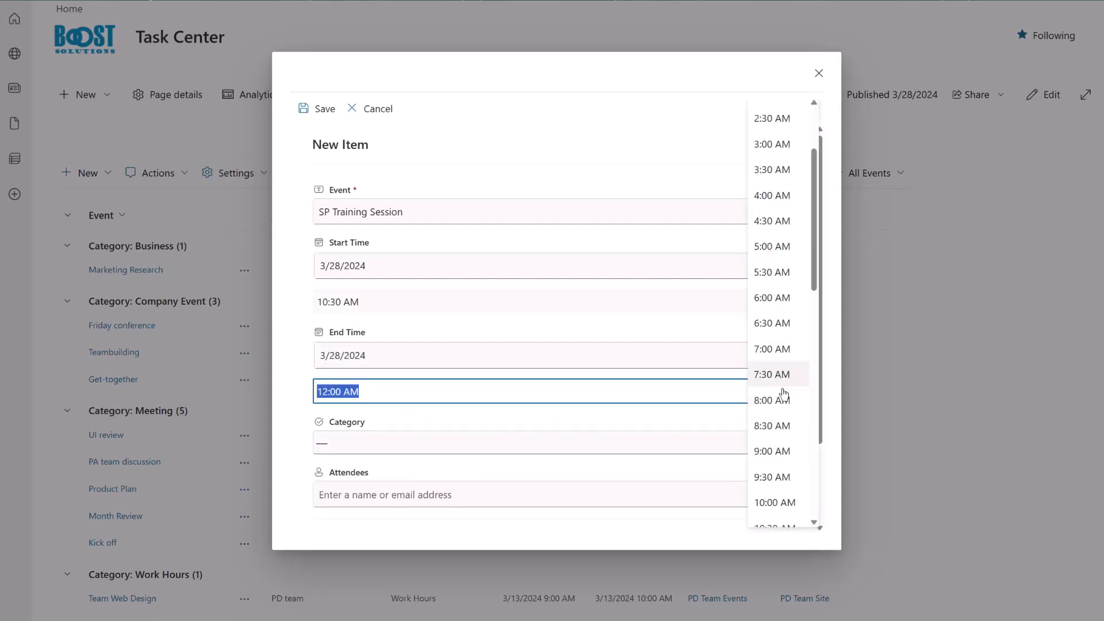
{"action": "scroll", "coordinate": [782, 393], "scroll_direction": "down", "scroll_amount": 3}
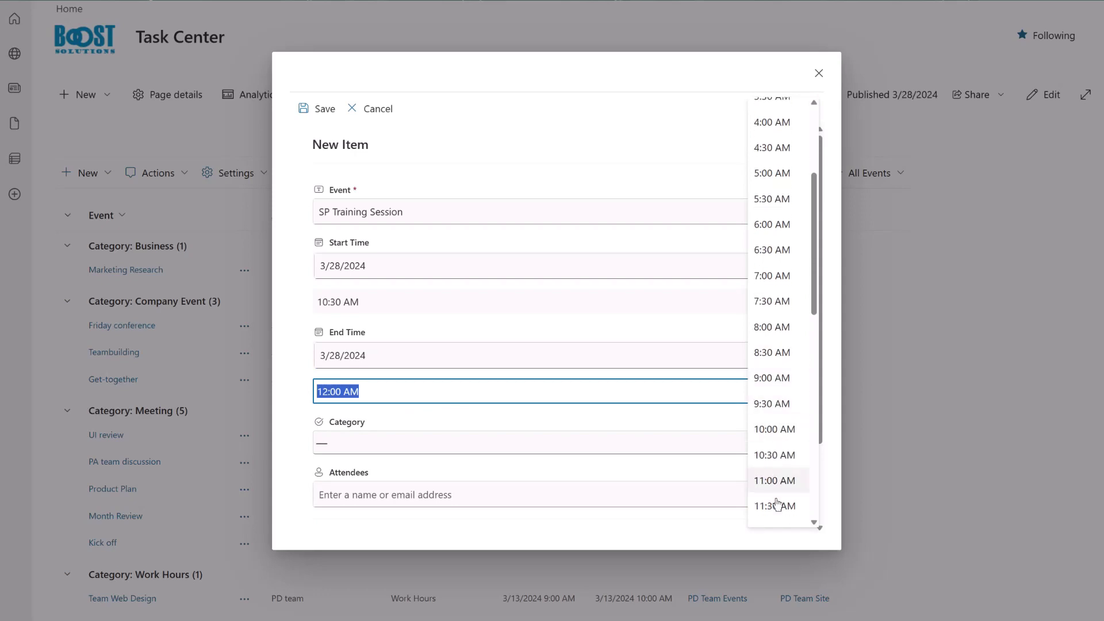
{"action": "left_click", "coordinate": [773, 505]}
{"action": "left_click", "coordinate": [769, 444]}
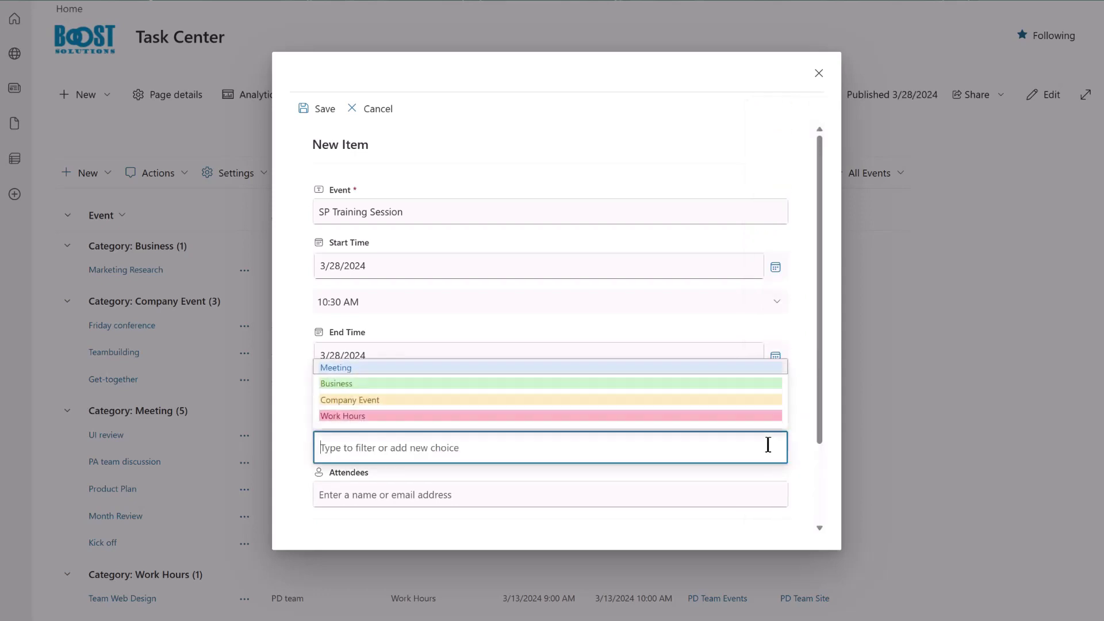
{"action": "left_click", "coordinate": [731, 382]}
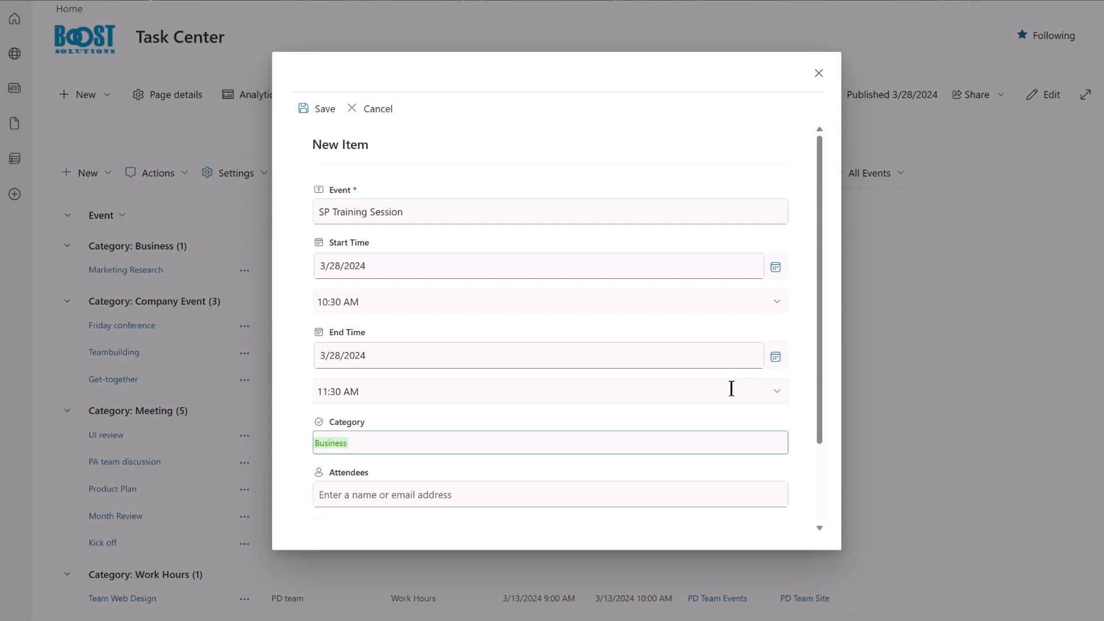
{"action": "scroll", "coordinate": [732, 383], "scroll_direction": "down", "scroll_amount": 2}
{"action": "left_click", "coordinate": [697, 390]}
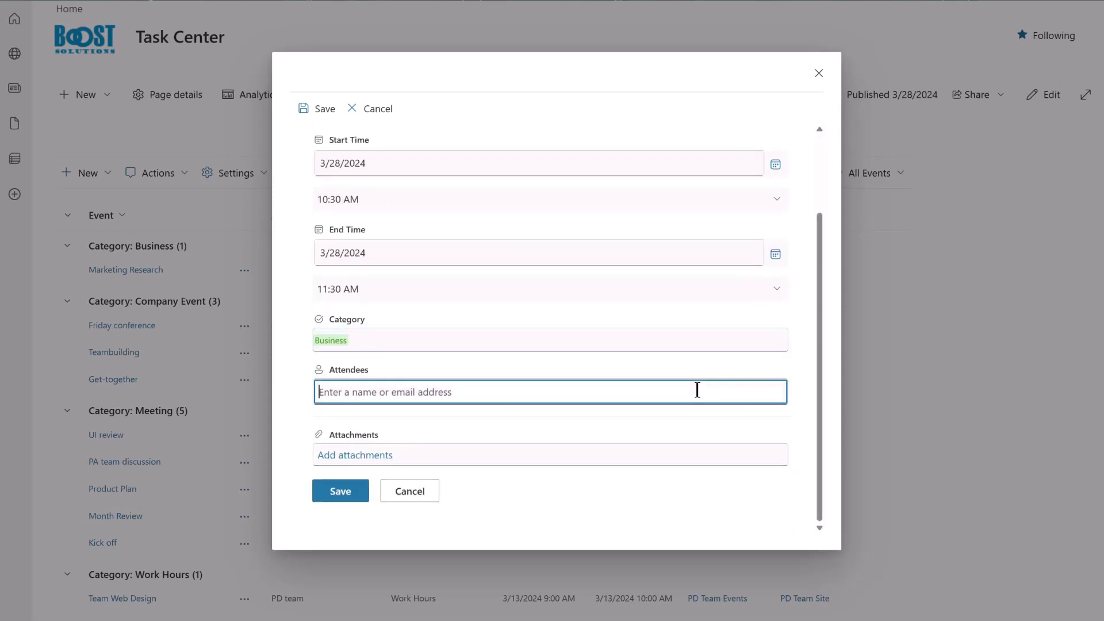
{"action": "type", "text": "PD team"}
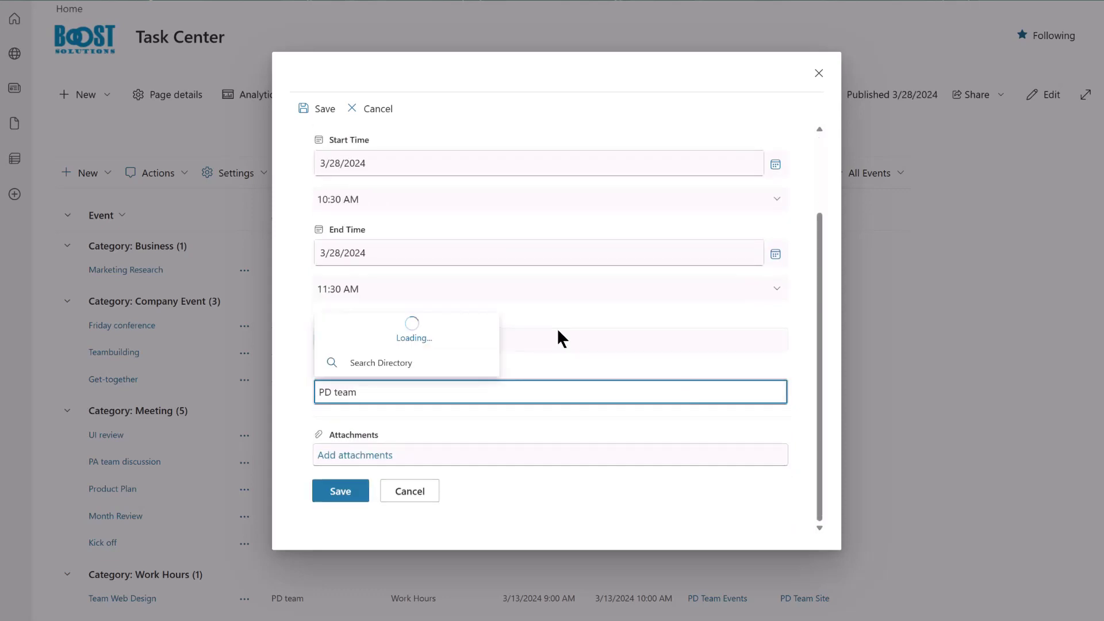
{"action": "left_click", "coordinate": [466, 323]}
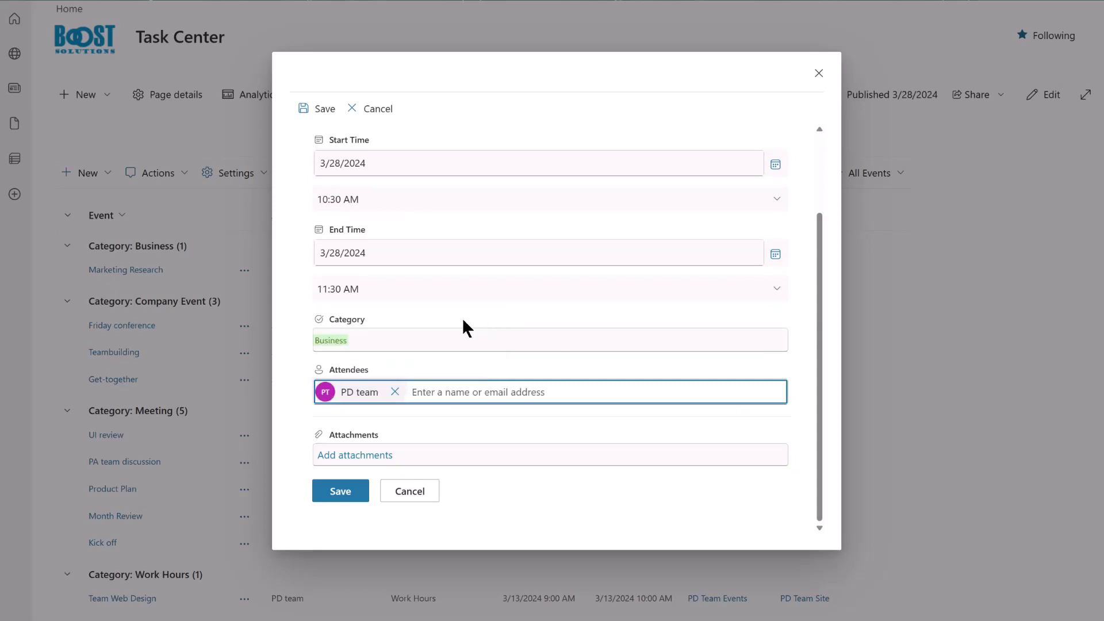
- Save the SP Training Session event from the New Item form
{"action": "left_click", "coordinate": [338, 494]}
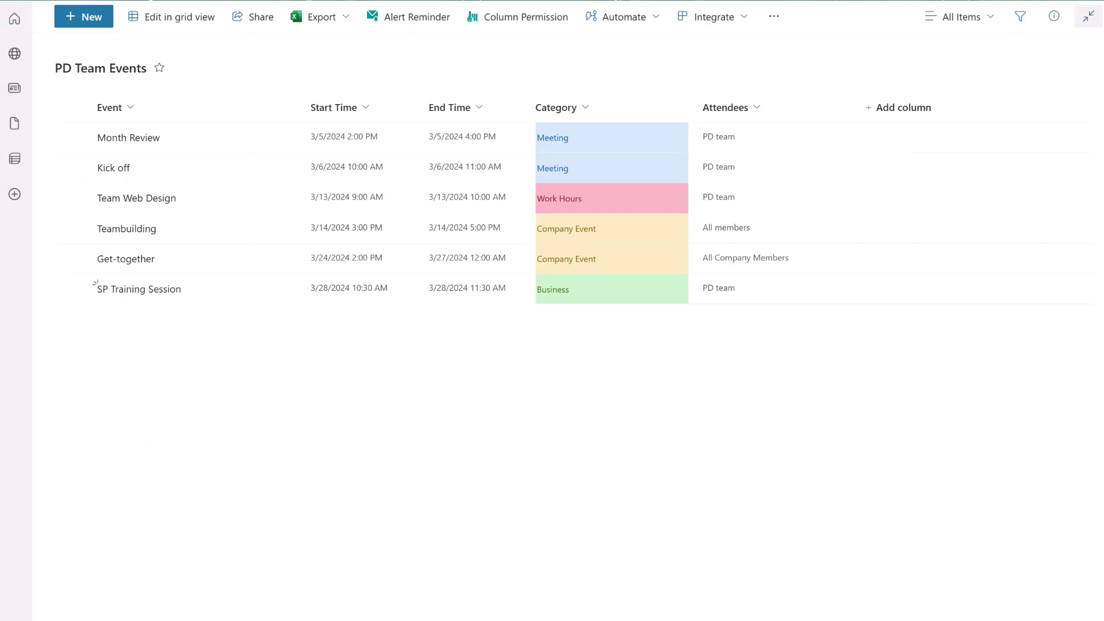
{"action": "mouse_move", "coordinate": [482, 246]}
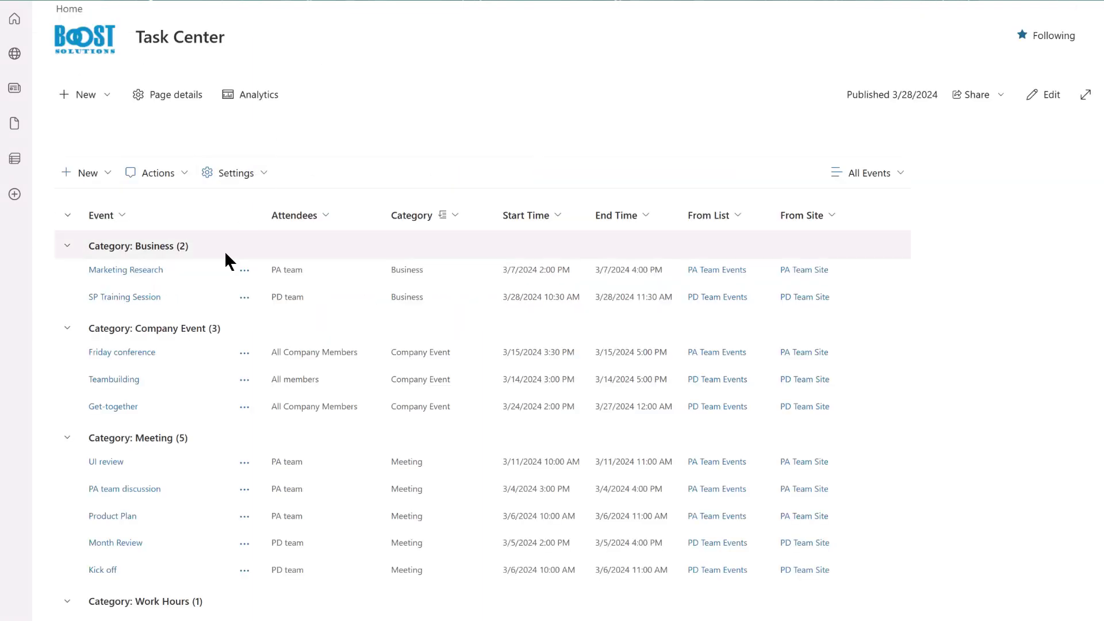
- Edit SP Training Session, moving its start and end dates to 3/29/2024, and save
{"action": "left_click", "coordinate": [244, 297]}
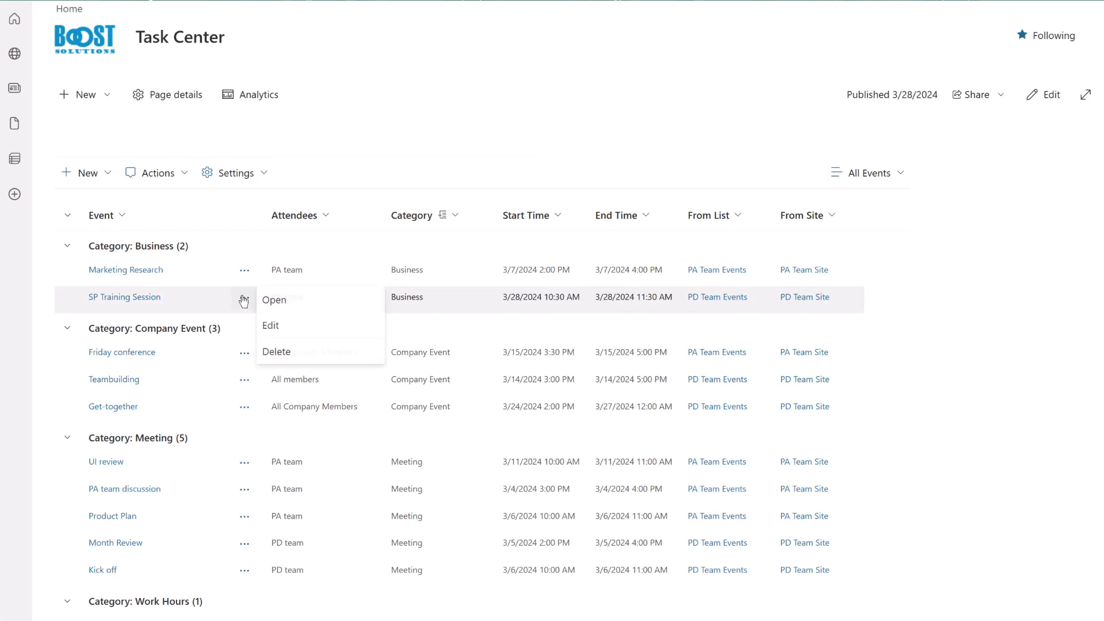
{"action": "left_click", "coordinate": [281, 327]}
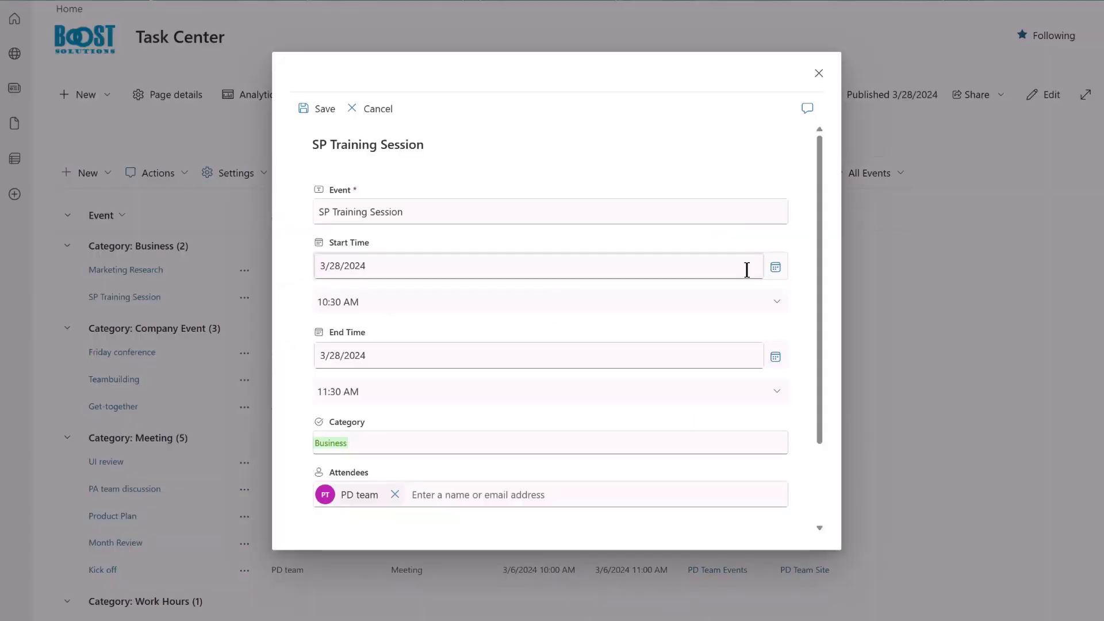
{"action": "left_click", "coordinate": [776, 268]}
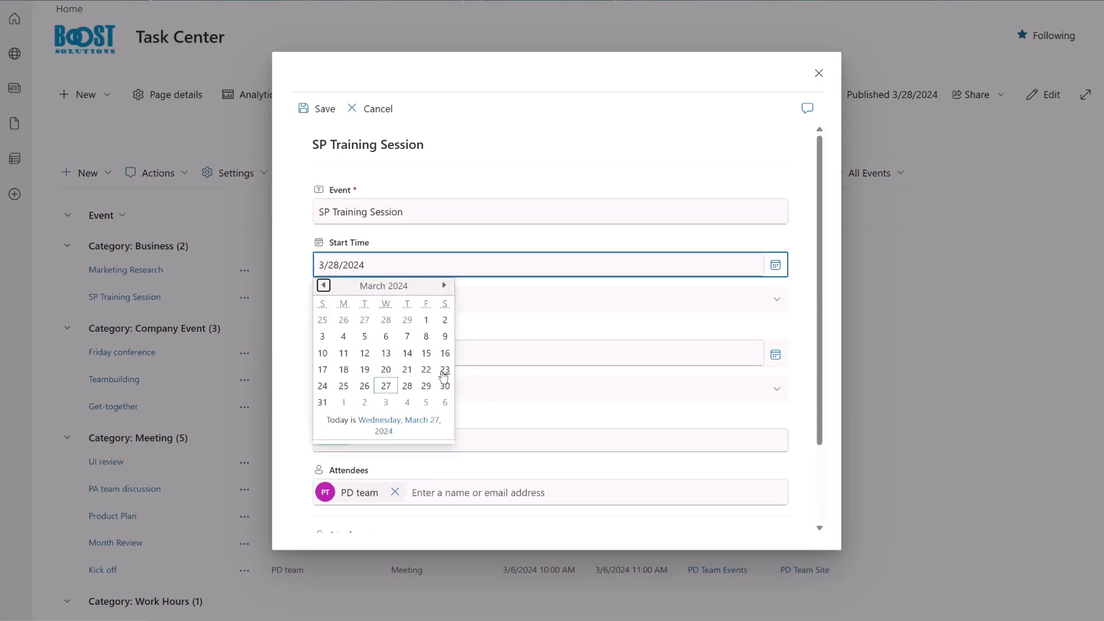
{"action": "left_click", "coordinate": [426, 386]}
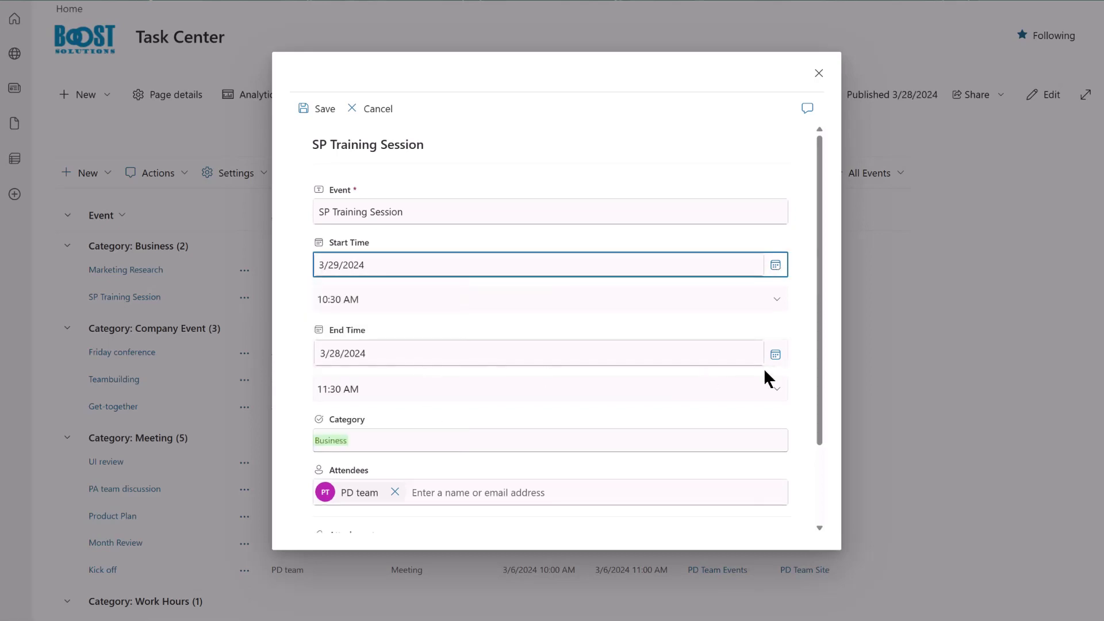
{"action": "left_click", "coordinate": [775, 354]}
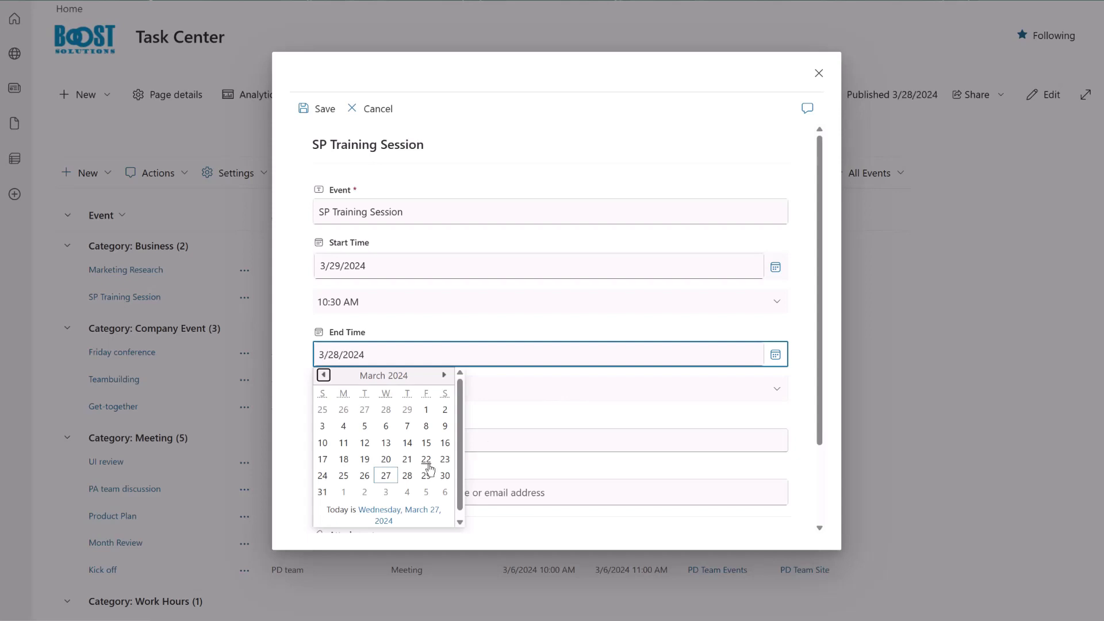
{"action": "left_click", "coordinate": [425, 473]}
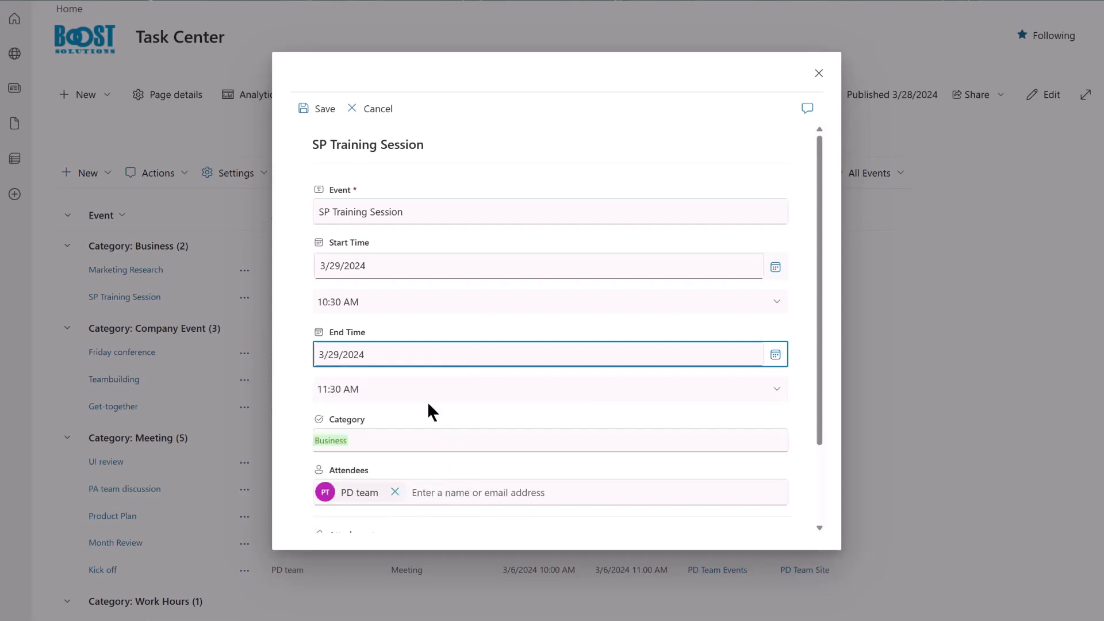
{"action": "left_click", "coordinate": [323, 112]}
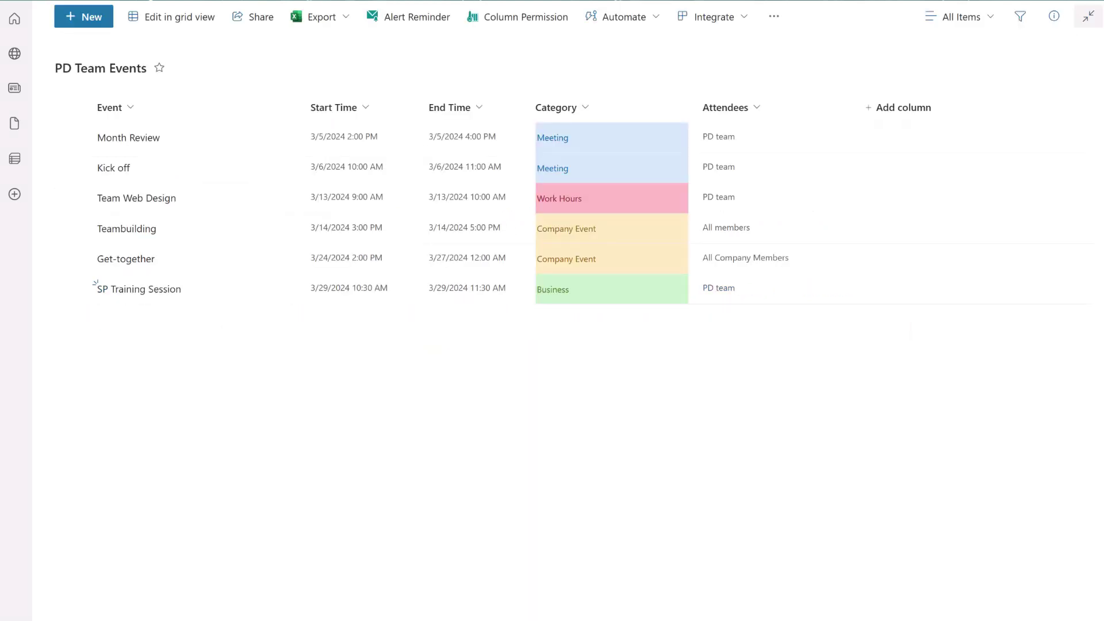
{"action": "mouse_move", "coordinate": [242, 297]}
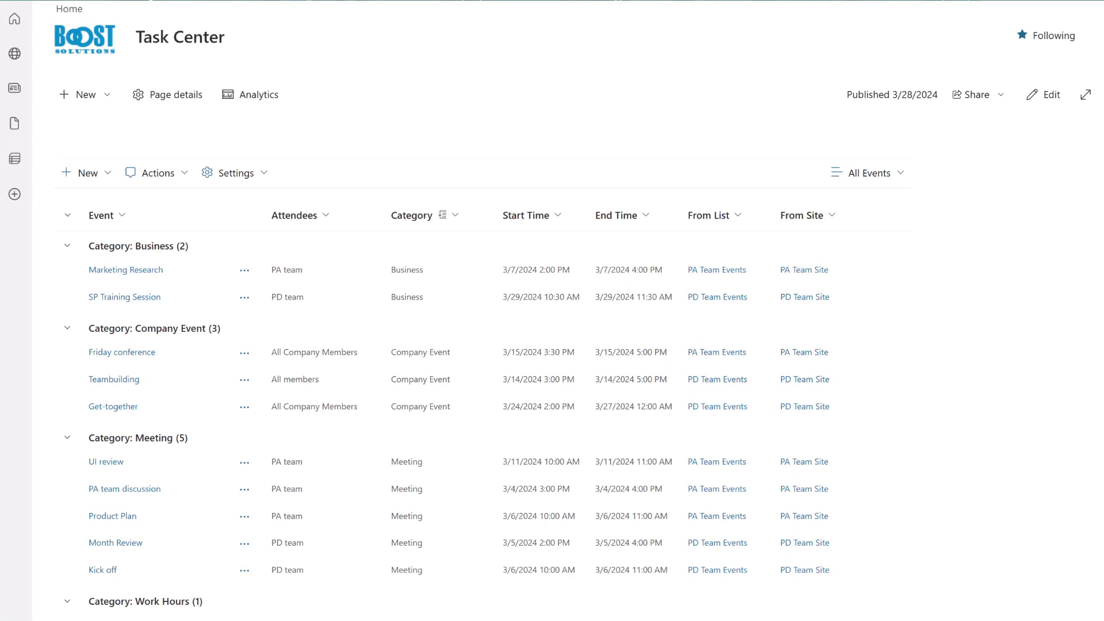
- Delete the SP Training Session event and confirm sending it to the recycle bin
{"action": "left_click", "coordinate": [244, 297]}
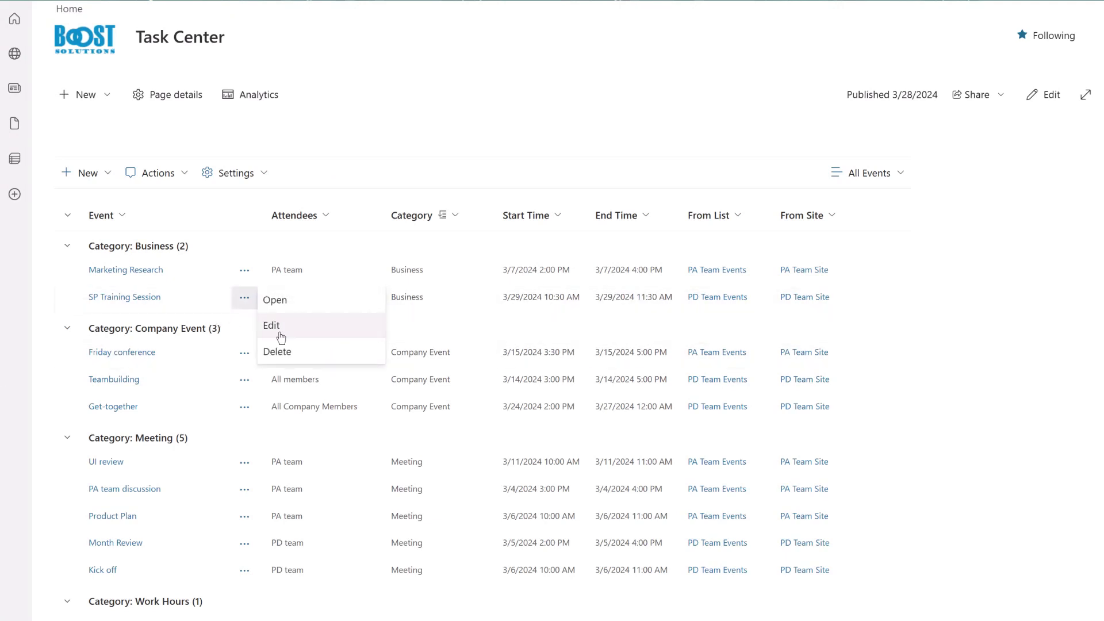
{"action": "left_click", "coordinate": [293, 354]}
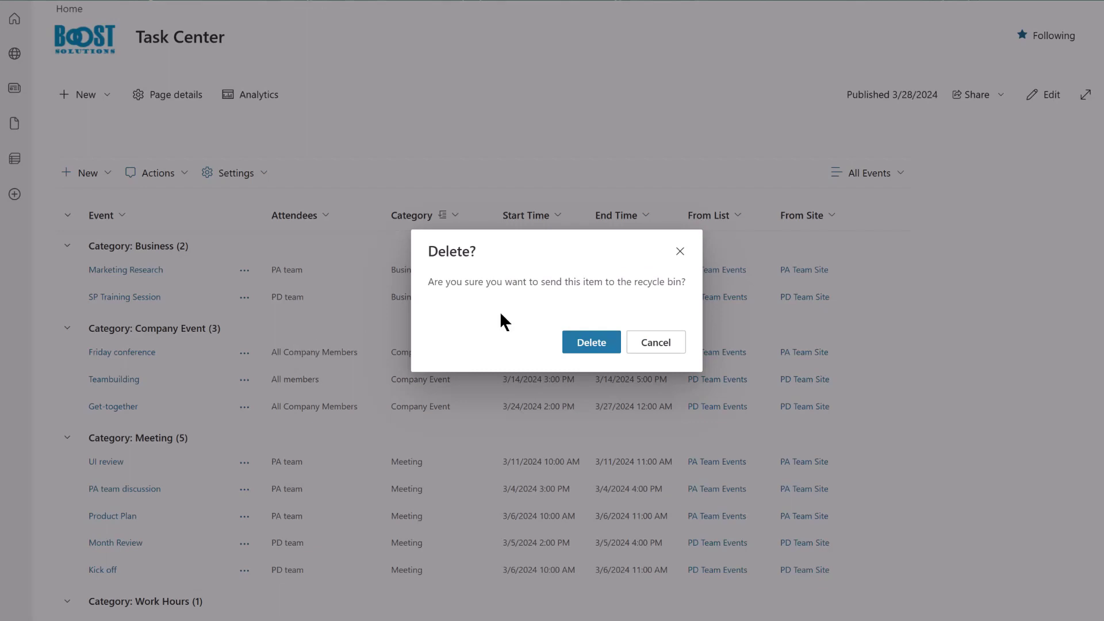
{"action": "left_click", "coordinate": [590, 345]}
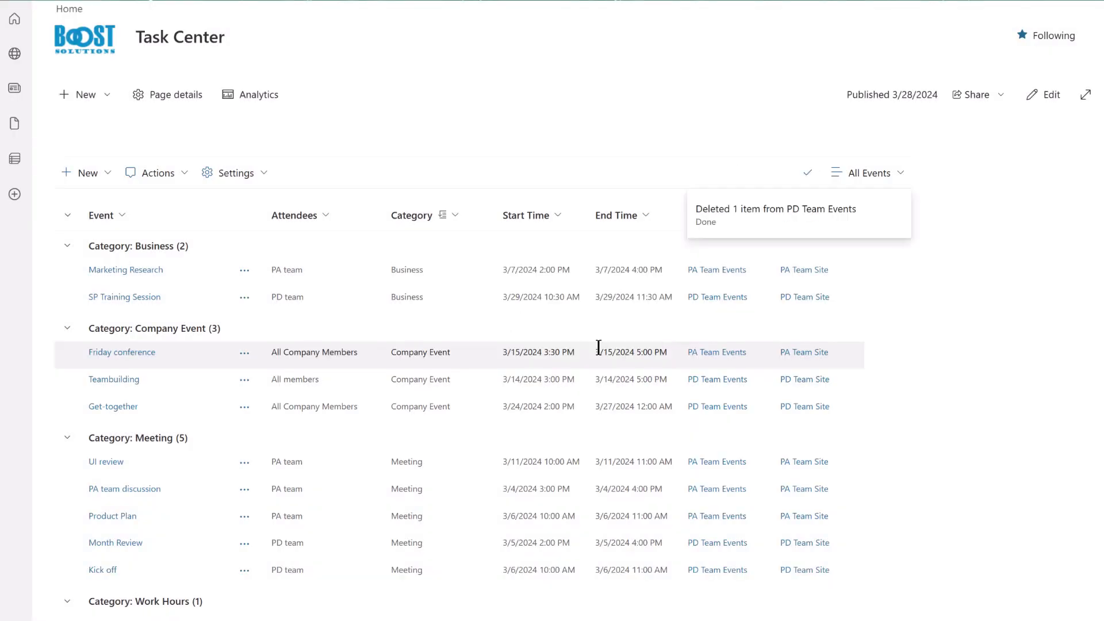